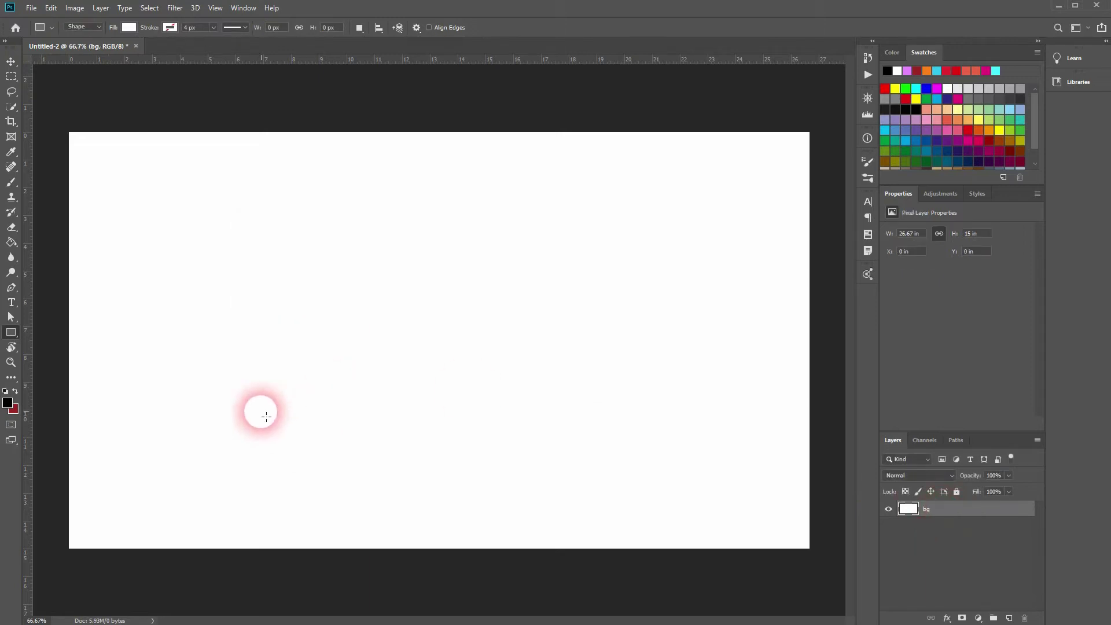
Step: Reset the colours to default black and white and create a black rectangle of 1920 x 90 px on the canvas
left_click(6, 392)
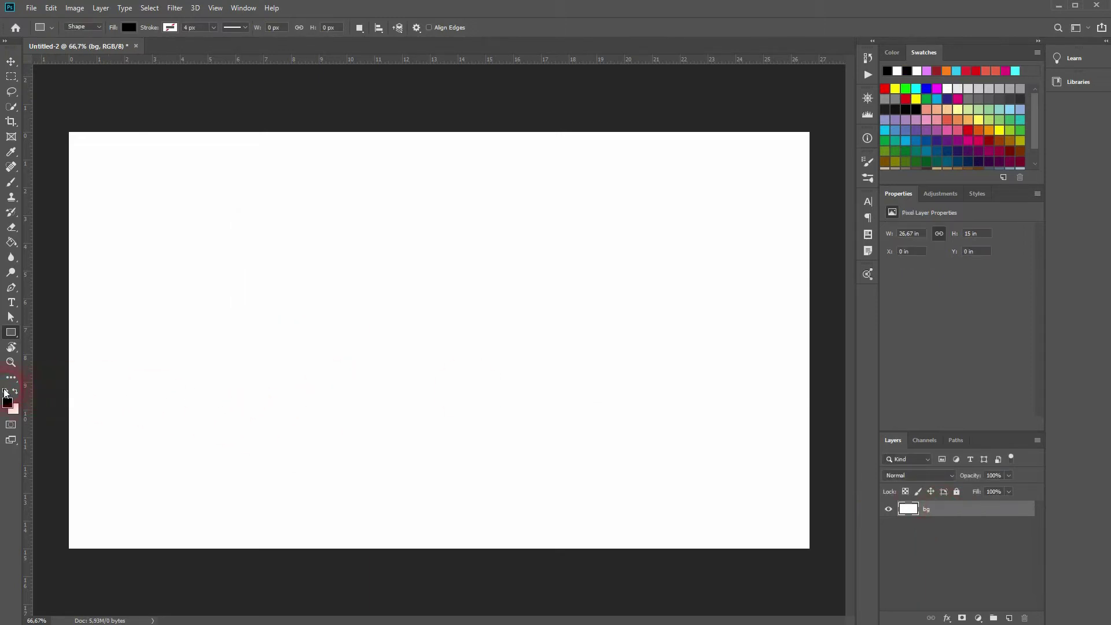
right_click(11, 338)
left_click(35, 330)
left_click(272, 331)
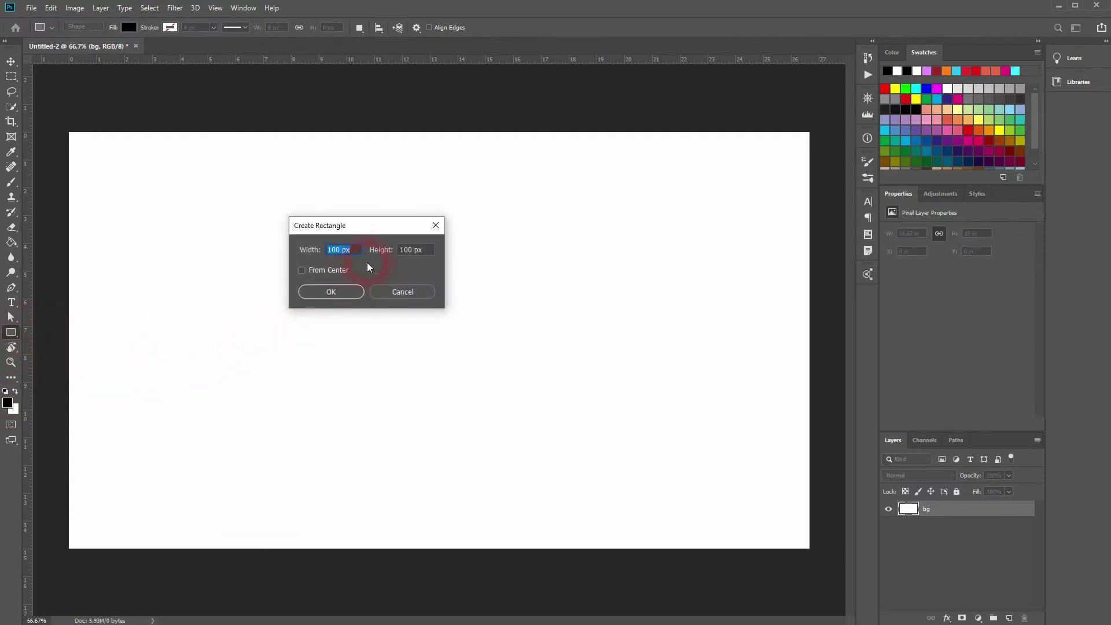
type("1920")
key("Tab")
type("9")
left_click(331, 293)
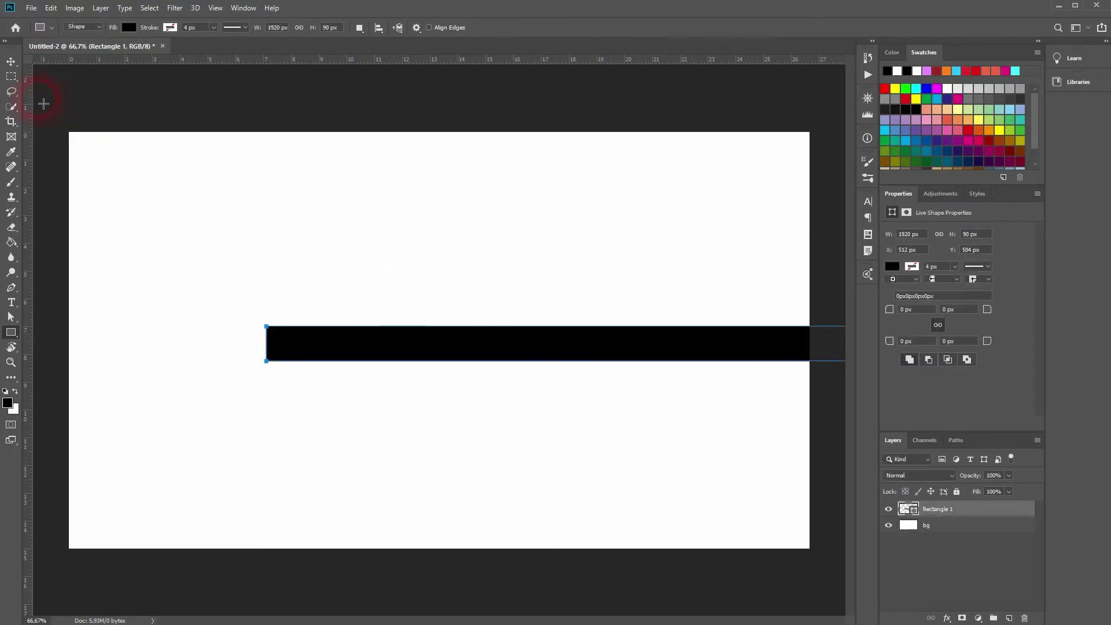
Step: Move the black bar flush to the canvas's bottom edge and rename its layer "Video Play Bar"
left_click(12, 64)
left_click_drag(411, 337, 217, 530)
double_click(938, 509)
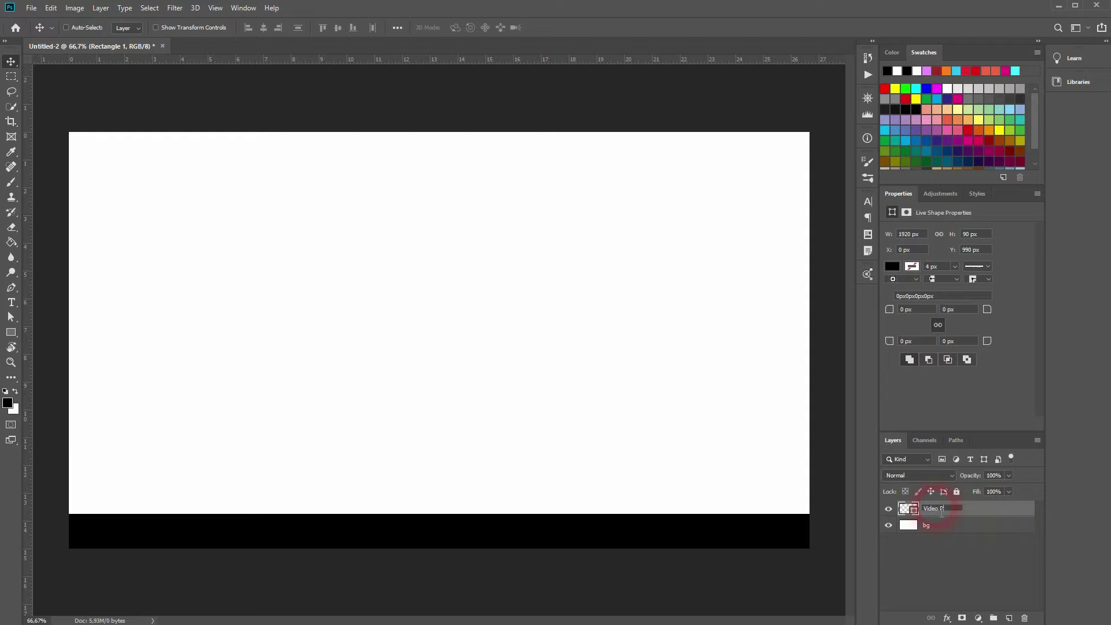
type("Video Play Bar")
key("Return")
left_click(285, 472)
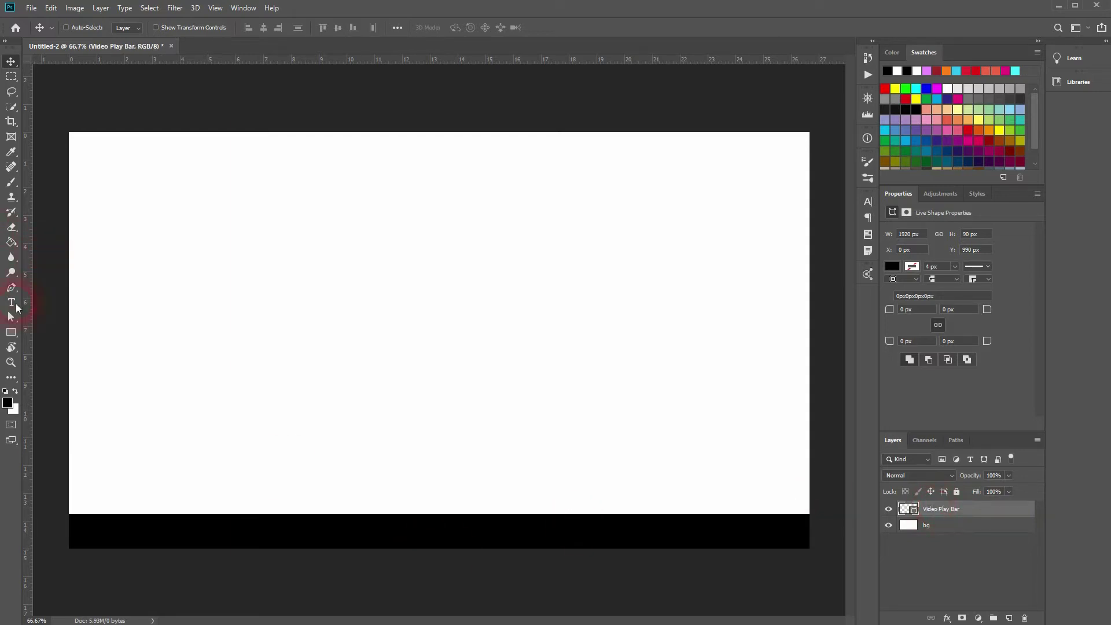
Step: Add the white text "Video Play Bar: 1920 x 90 px | Don't put content here" and position it inside the black bar
left_click(15, 305)
left_click(362, 541)
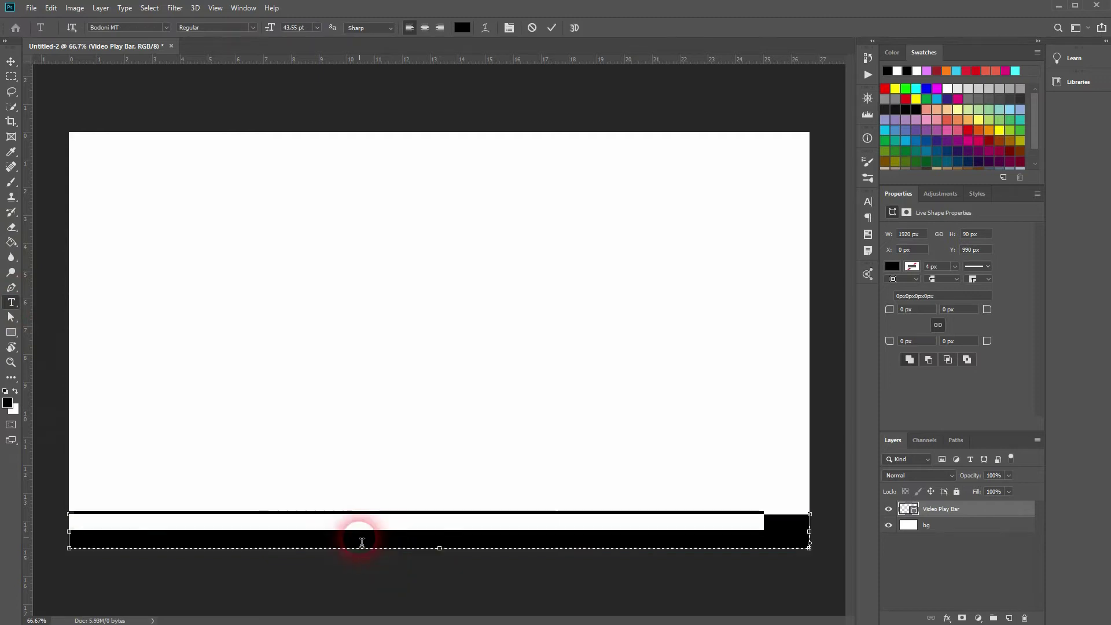
left_click(486, 591)
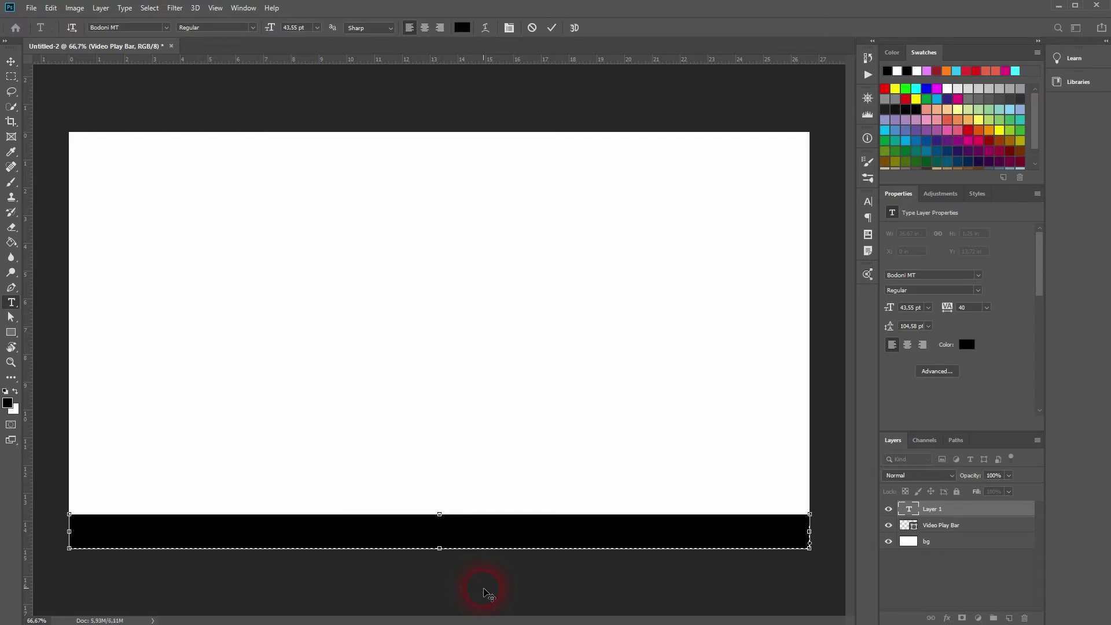
type("n")
left_click(11, 60)
left_click(966, 344)
left_click(608, 300)
key("Return")
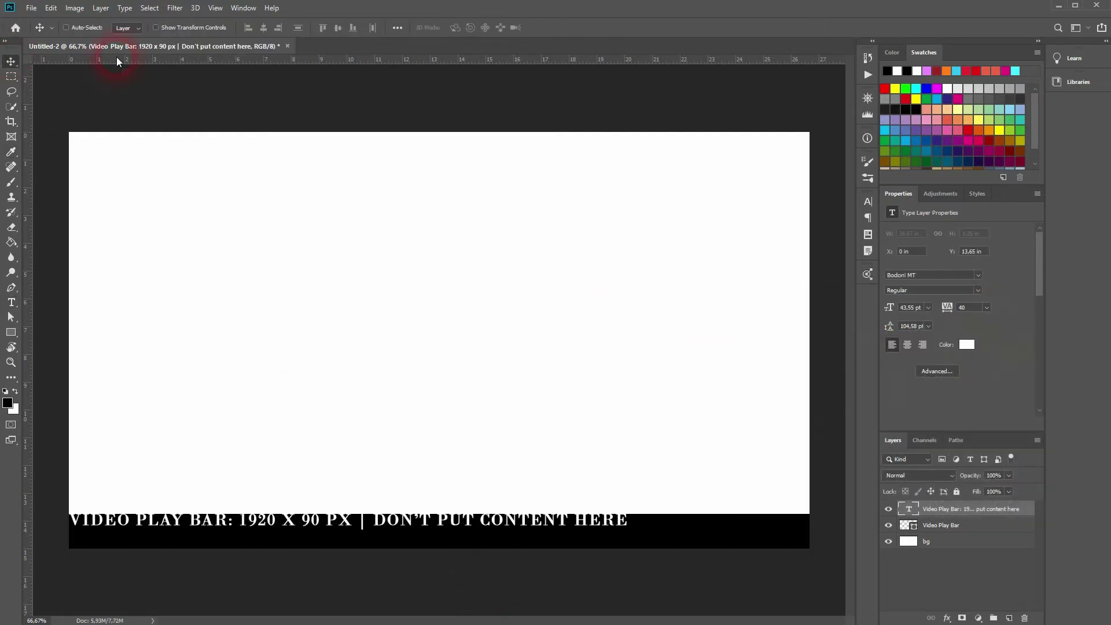
mouse_move(205, 520)
left_mouse_down()
mouse_move(273, 526)
mouse_move(212, 532)
left_mouse_up()
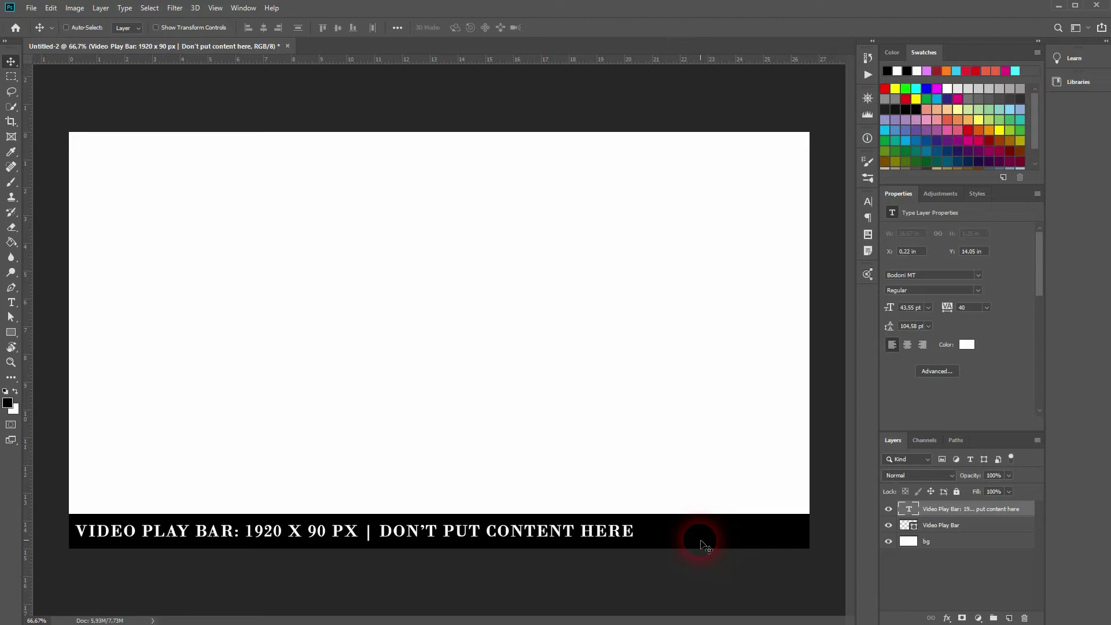
Step: Group the bar and its text layer and name the group "Video Bar"
mouse_move(888, 509)
left_mouse_down()
mouse_move(894, 532)
mouse_move(890, 504)
left_mouse_up()
left_click(964, 528)
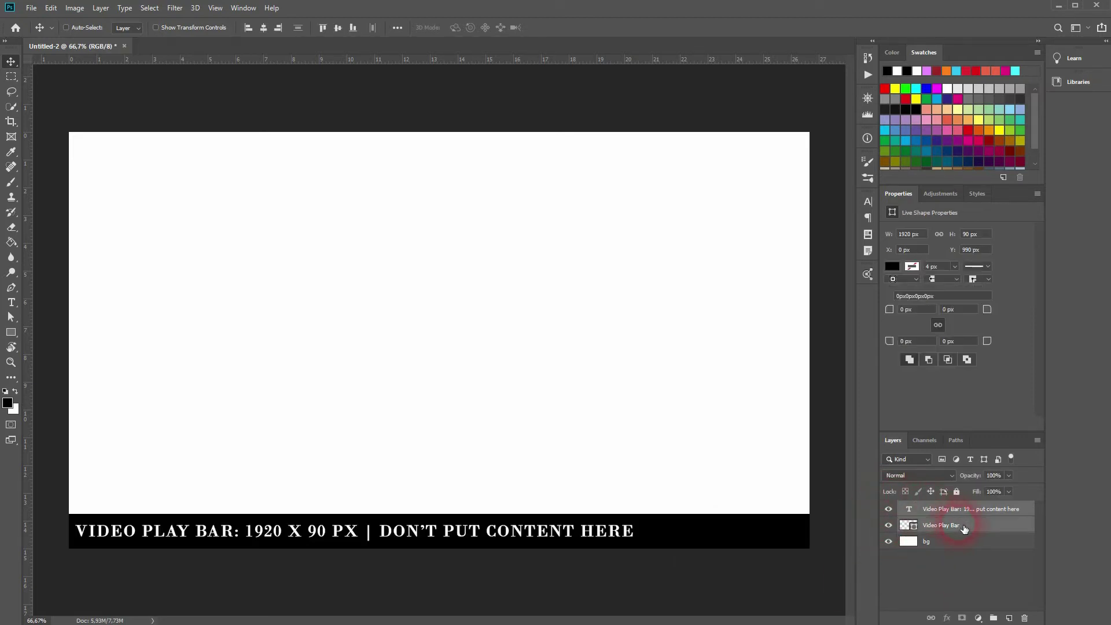
key("ctrl+g")
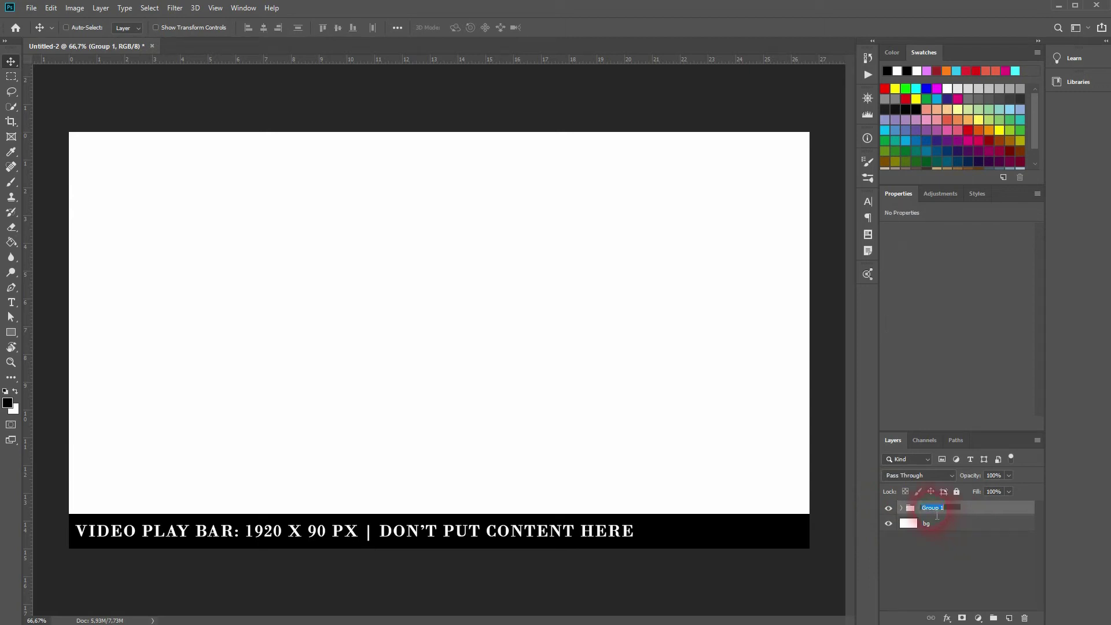
type("Video Bar")
left_click(935, 514)
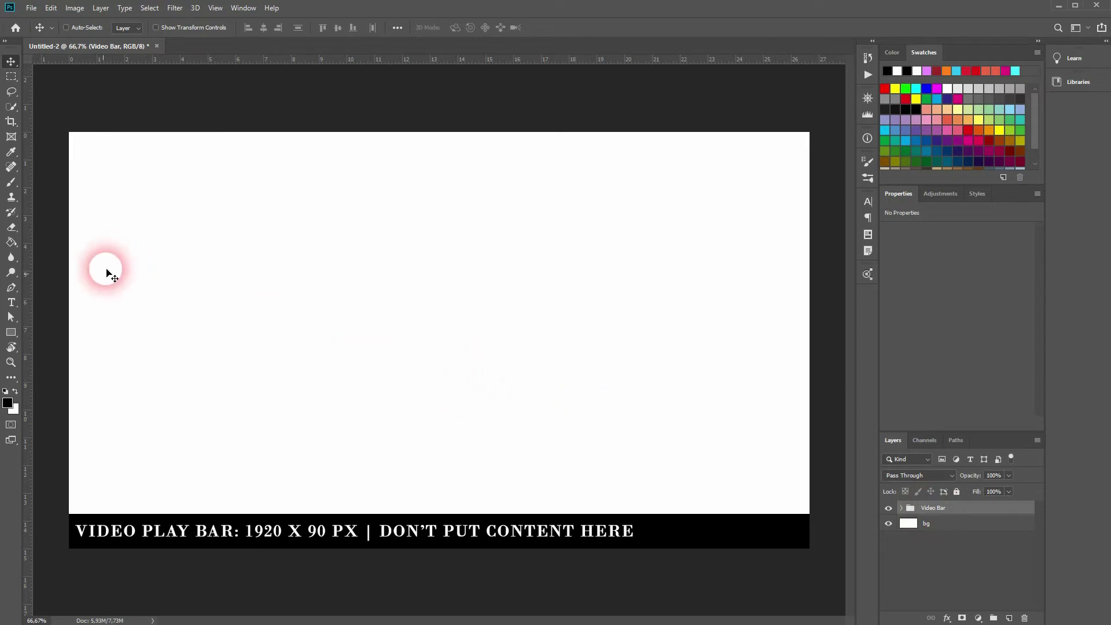
Step: Create a black circle of 294 x 294 px, drawn from its center, in the upper middle of the canvas
left_click(12, 334)
left_click(61, 354)
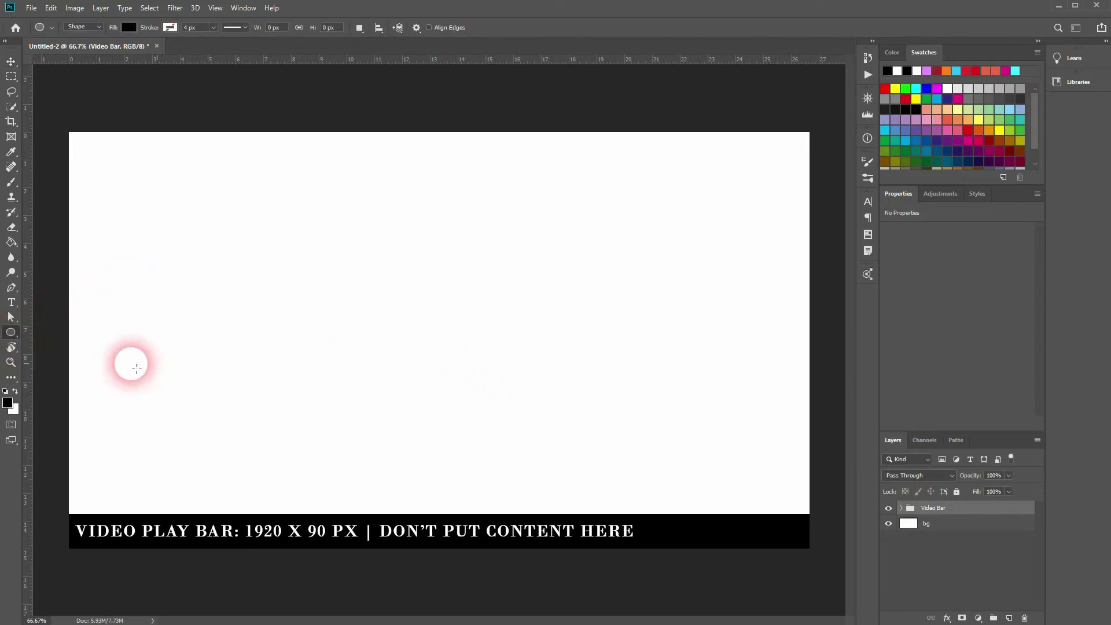
left_click(423, 289)
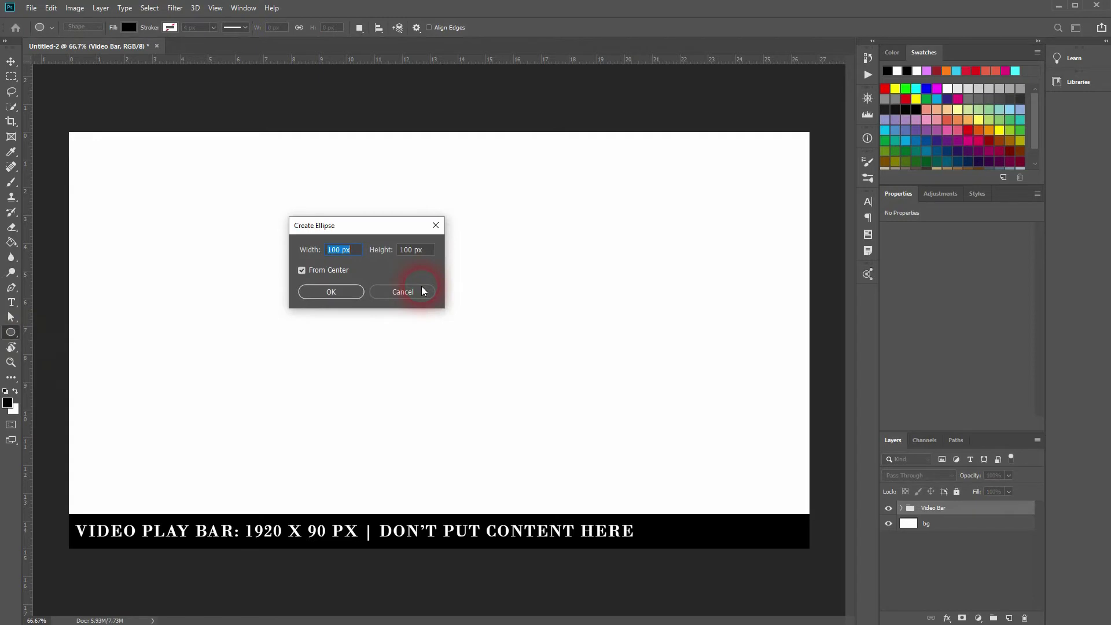
type("294")
key("Tab")
type("92")
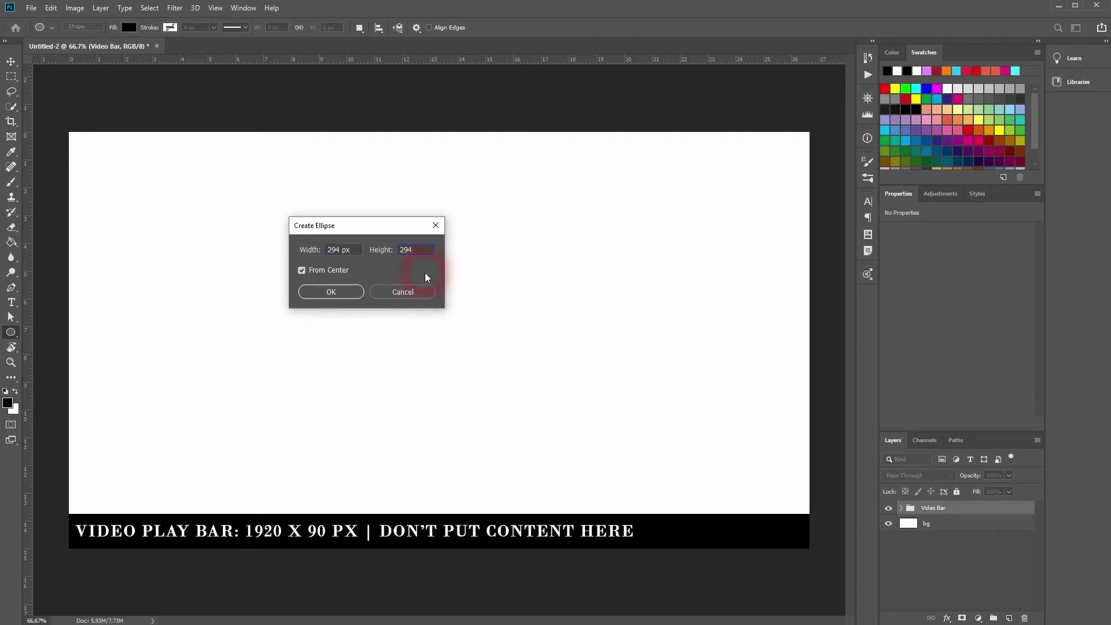
left_click(331, 289)
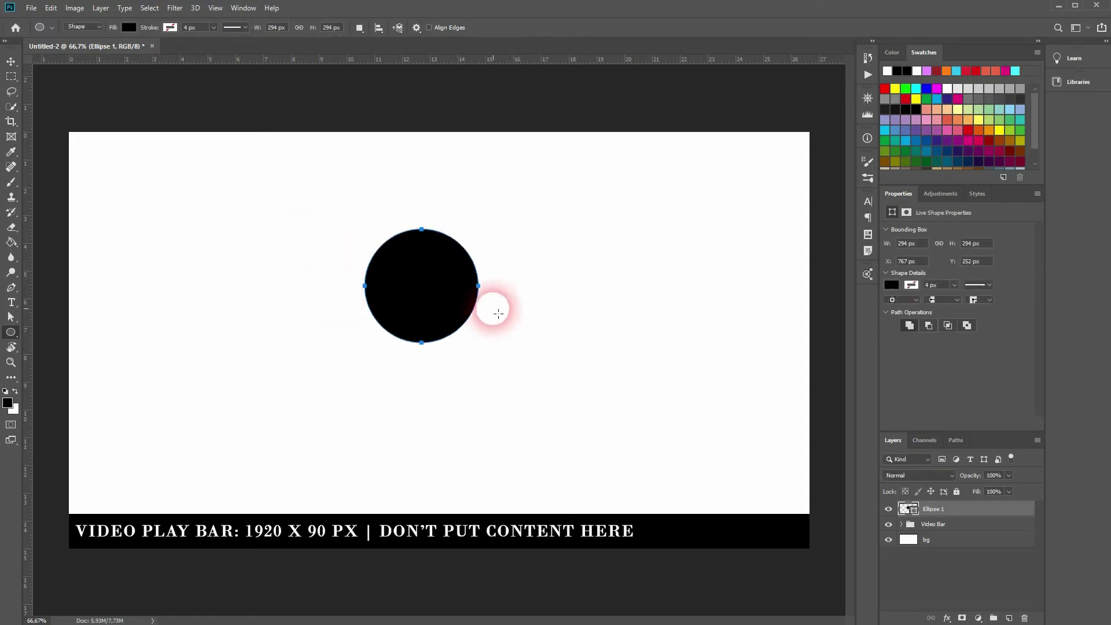
Step: Center the circle horizontally on the canvas and rename its layer "Subscribe"
left_click(15, 64)
left_click_drag(395, 259, 437, 289)
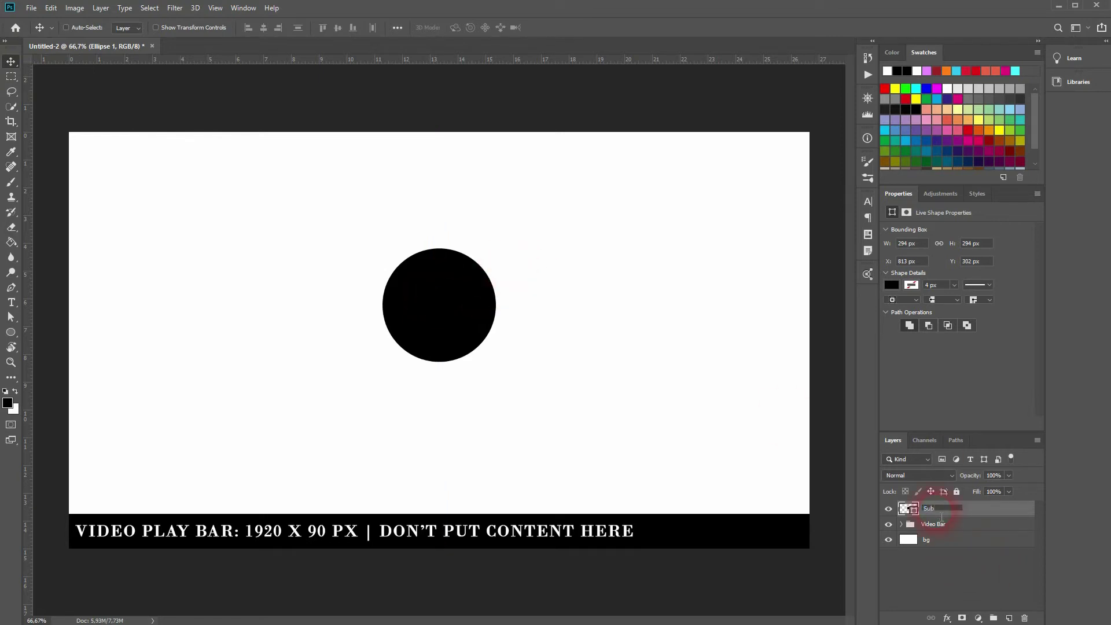
left_click(941, 516)
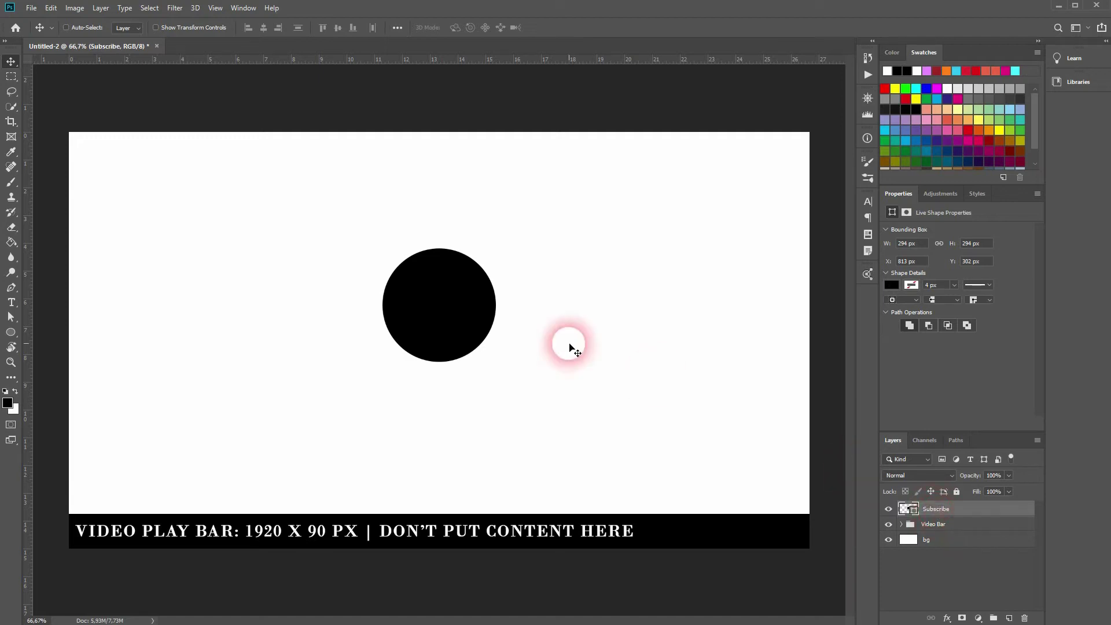
Step: Add a two-line black label "SUBSCRIBE 294 x 294 px" and place it centered just above the circle
scroll(439, 335, "up", 1)
left_click(11, 302)
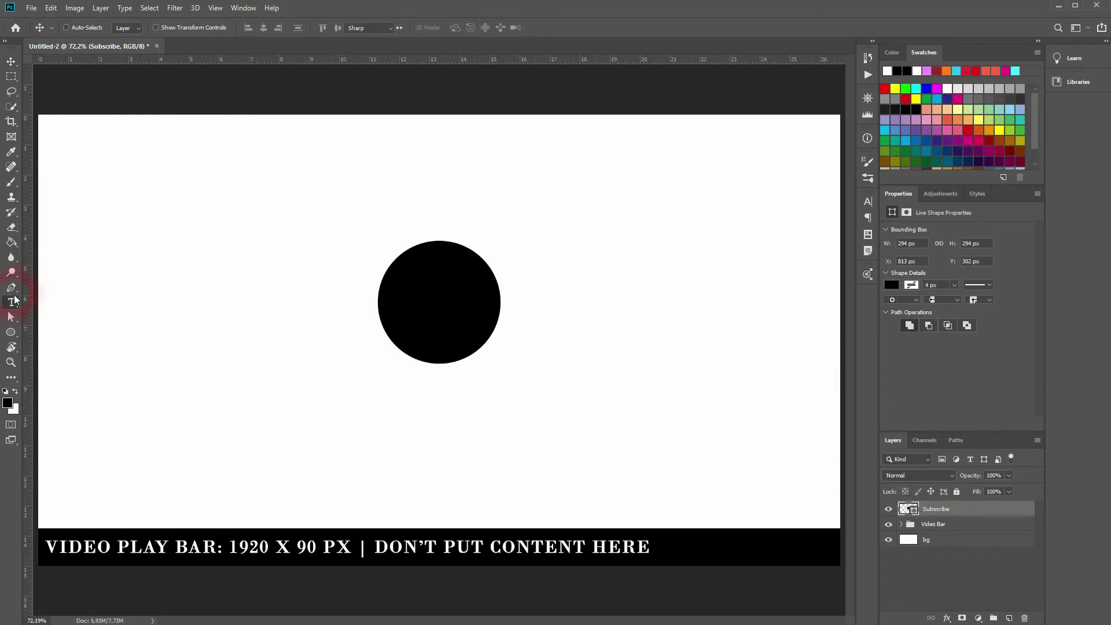
left_click(396, 214)
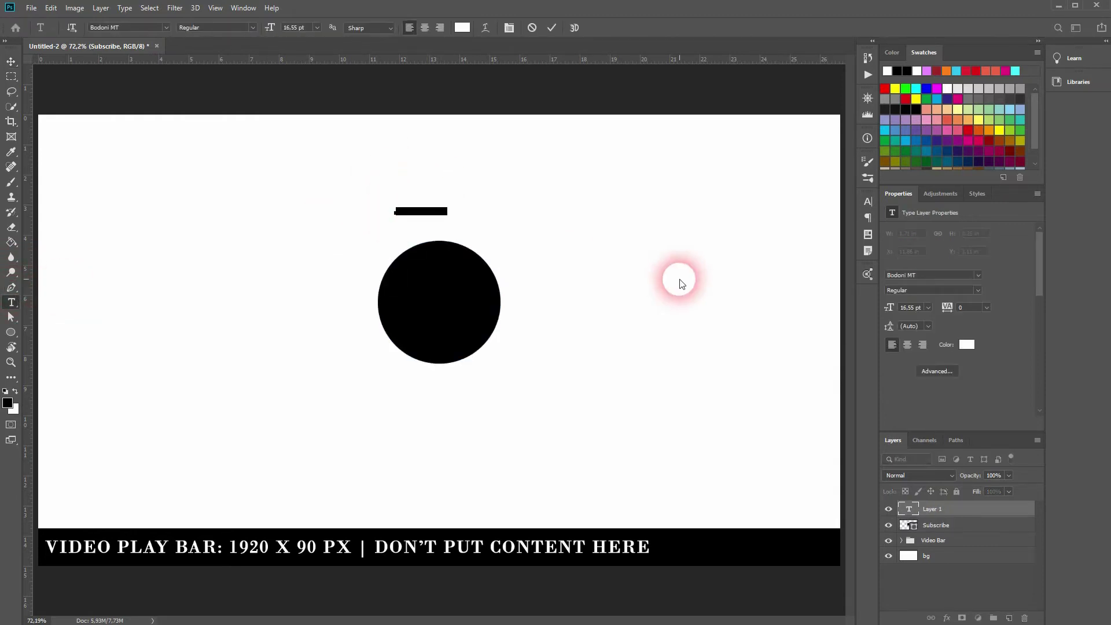
key("BackSpace")
double_click(960, 509)
left_click(967, 344)
left_click_drag(806, 372, 686, 523)
left_click(1012, 317)
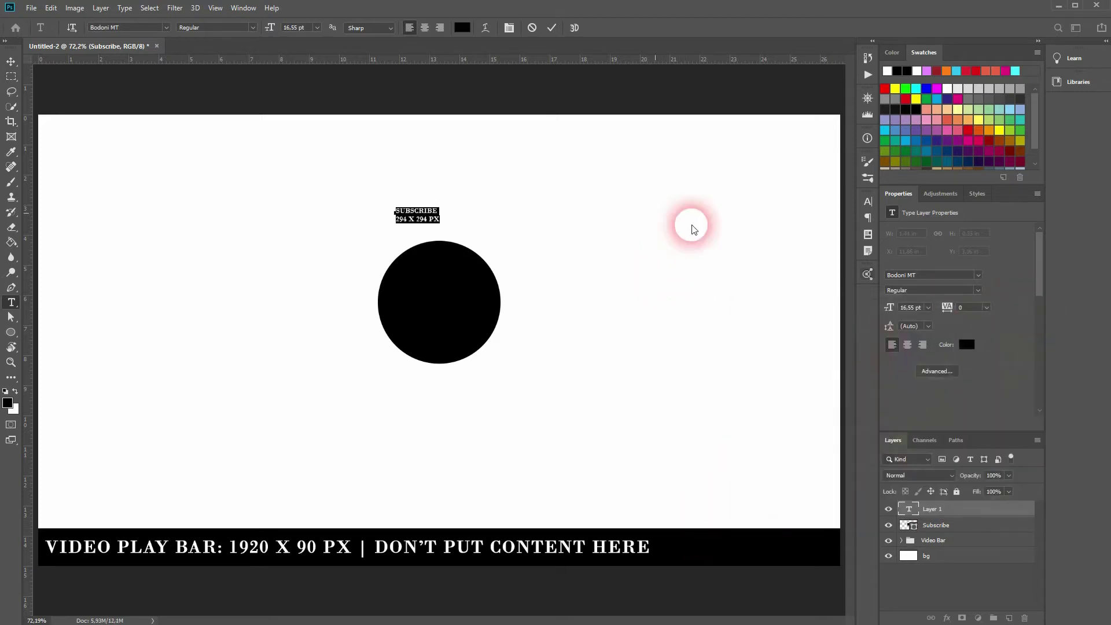
left_click(11, 60)
left_click_drag(412, 215, 437, 225)
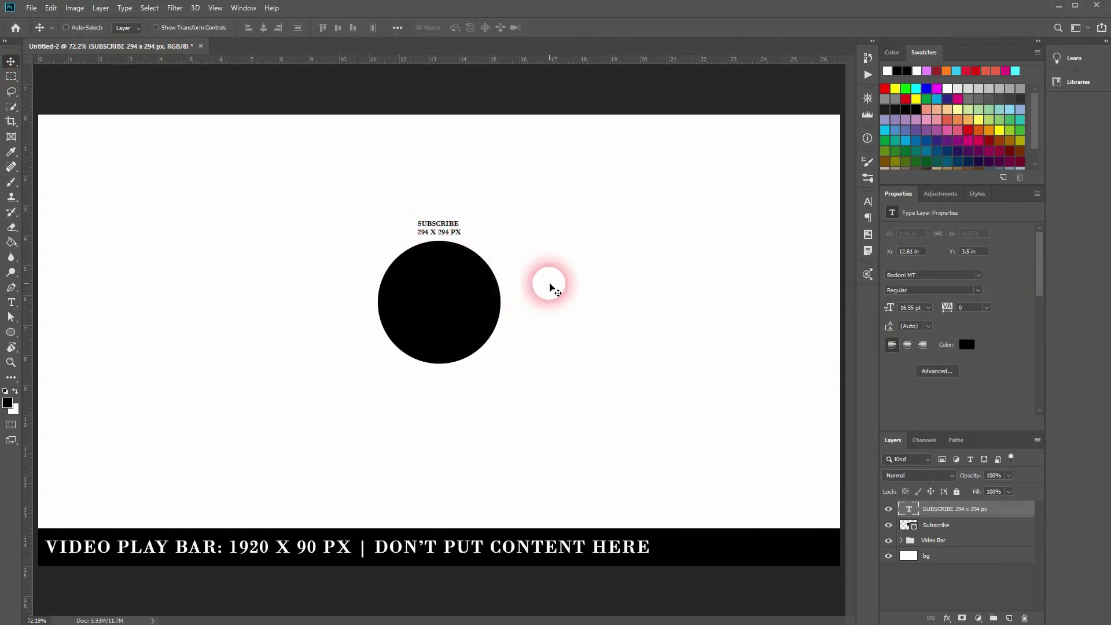
Step: Group the circle with its label and name the group "Subscribe Circle"
left_click(949, 528, "shift")
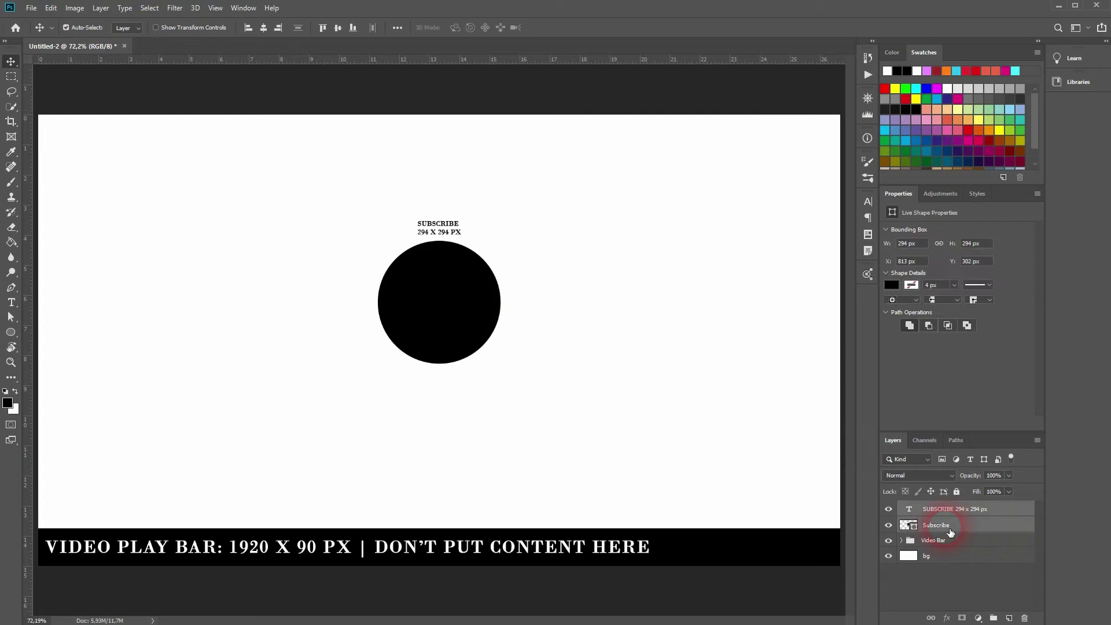
key("ctrl+g")
type("Subscribe")
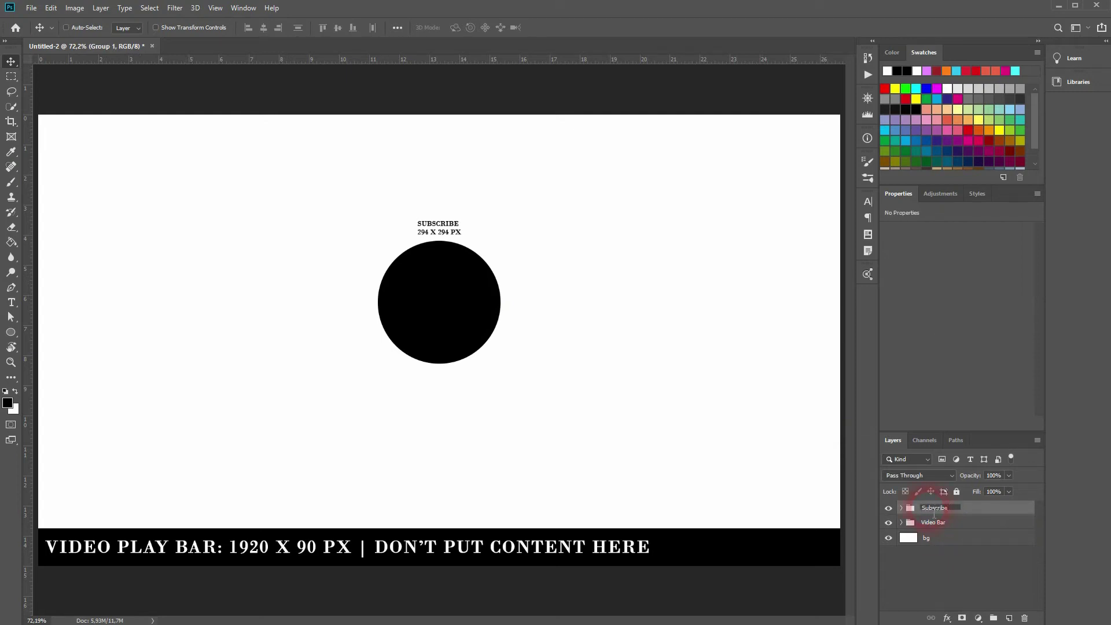
type(" Circle")
key("Return")
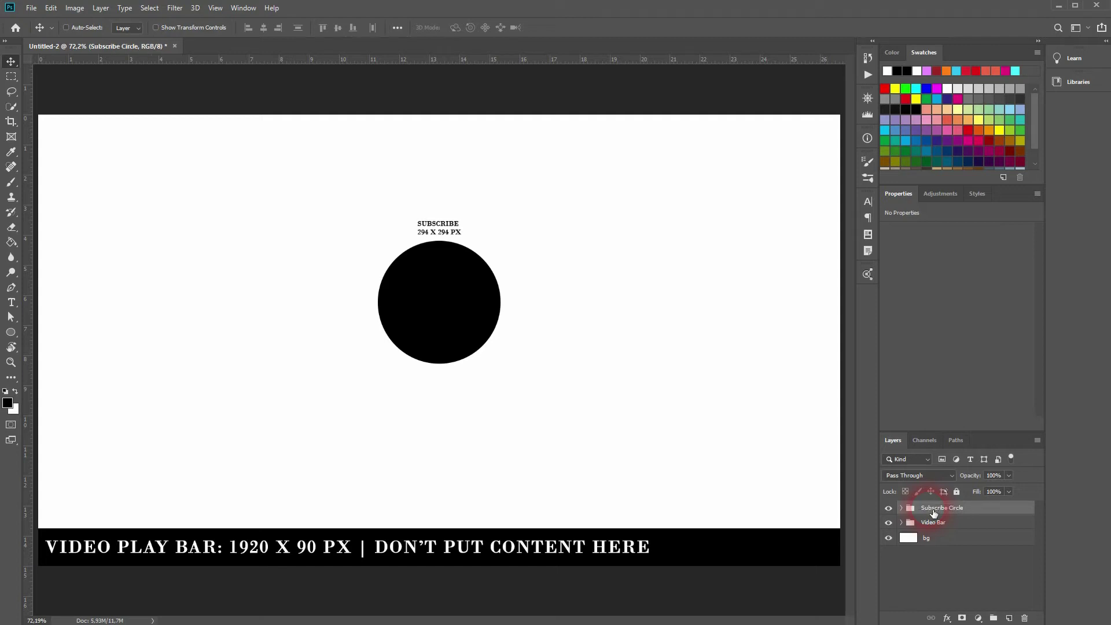
Step: Duplicate the Subscribe Circle group to the right of the original and rename the copy "Circles for other content"
left_click_drag(453, 300, 683, 301)
double_click(939, 509)
type("Circles for other content")
key("Return")
Step: Change the first line of the copied circle's label to "CIRCLE FOR OTHER CONTENT" and collapse its group
left_click(900, 508)
left_click(967, 524)
key("t")
double_click(674, 224)
type("CIRCLE FOR OTHER C")
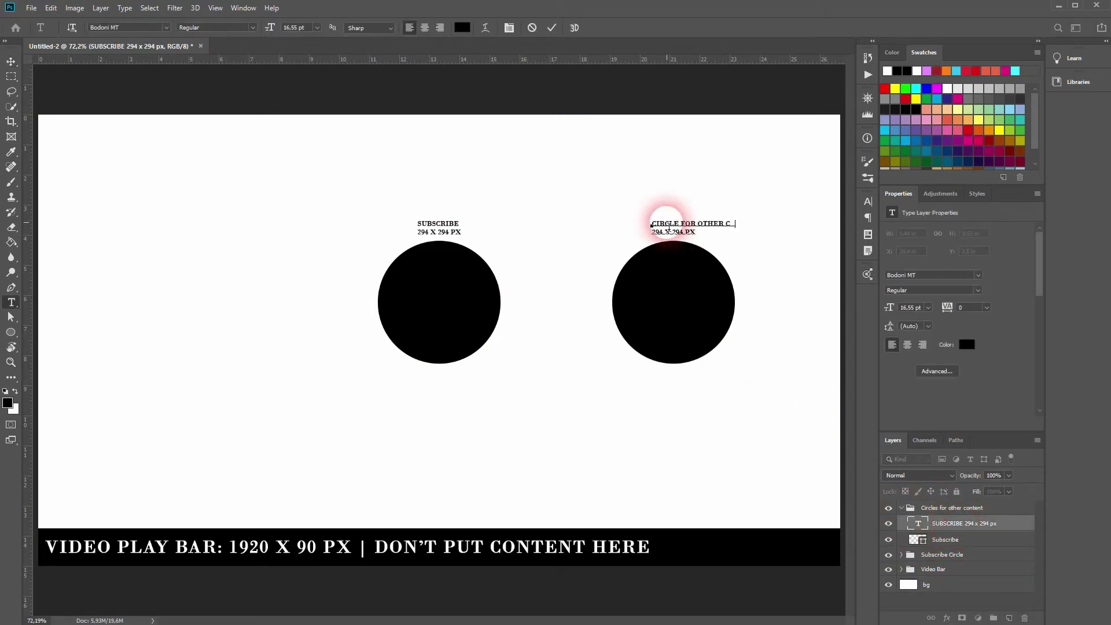
type("ONTENT")
left_click(11, 61)
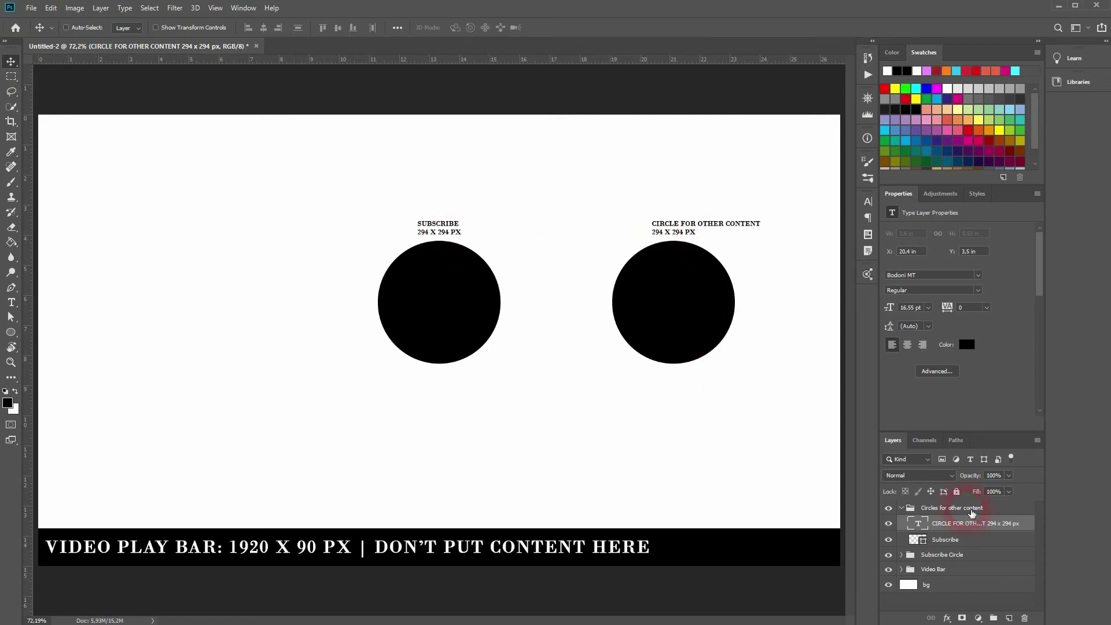
left_click(951, 507)
left_click(900, 508)
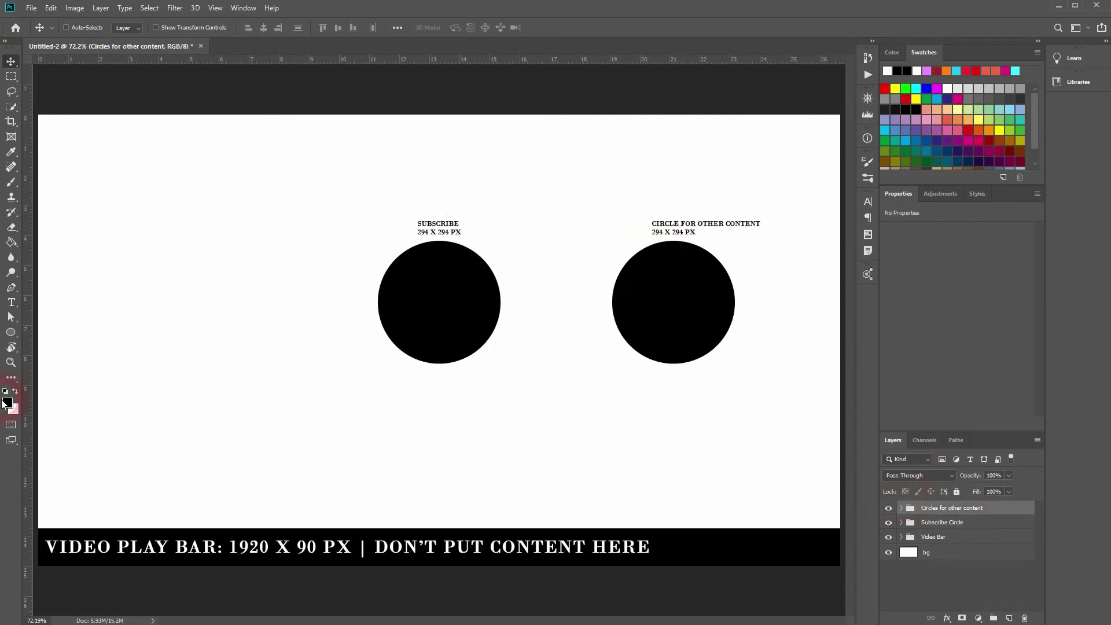
Step: Create a black square of 294 x 294 px and place it left of the subscribe circle, level with both circles
left_click(11, 332)
left_click(52, 331)
left_click(396, 375)
type("294")
key("Tab")
type("294")
key("Return")
left_click(11, 61)
left_click_drag(136, 327, 238, 315)
Step: Add a two-line label "SQUARE 294 x 294 px" and place it just above the square
key("t")
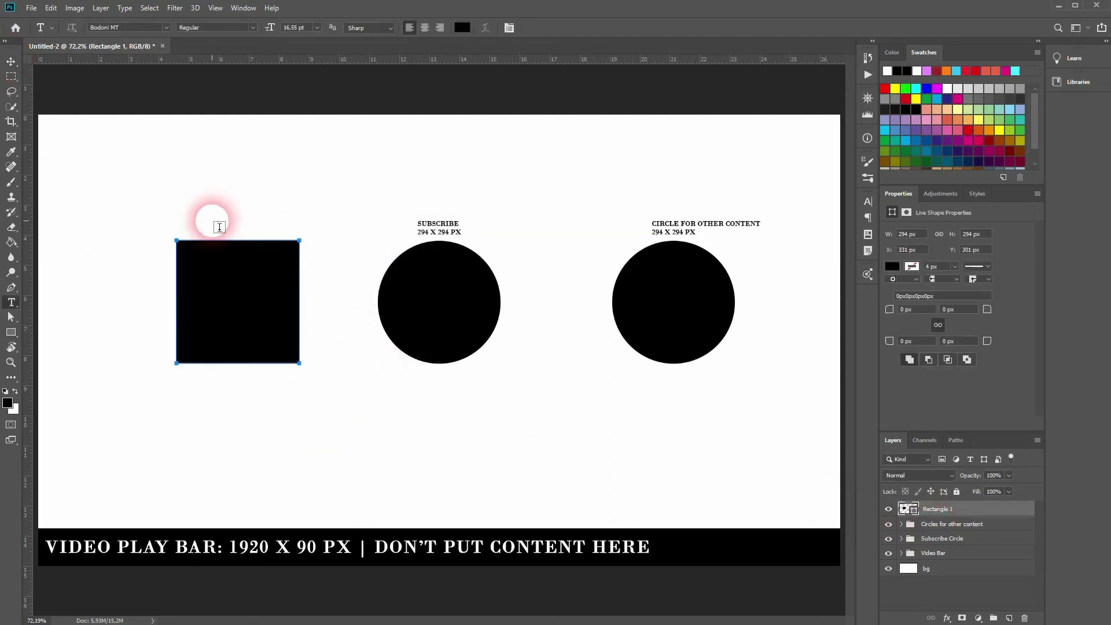
left_click(182, 212)
type("soARE 294 x 294 px")
left_click(192, 211)
type("UARE")
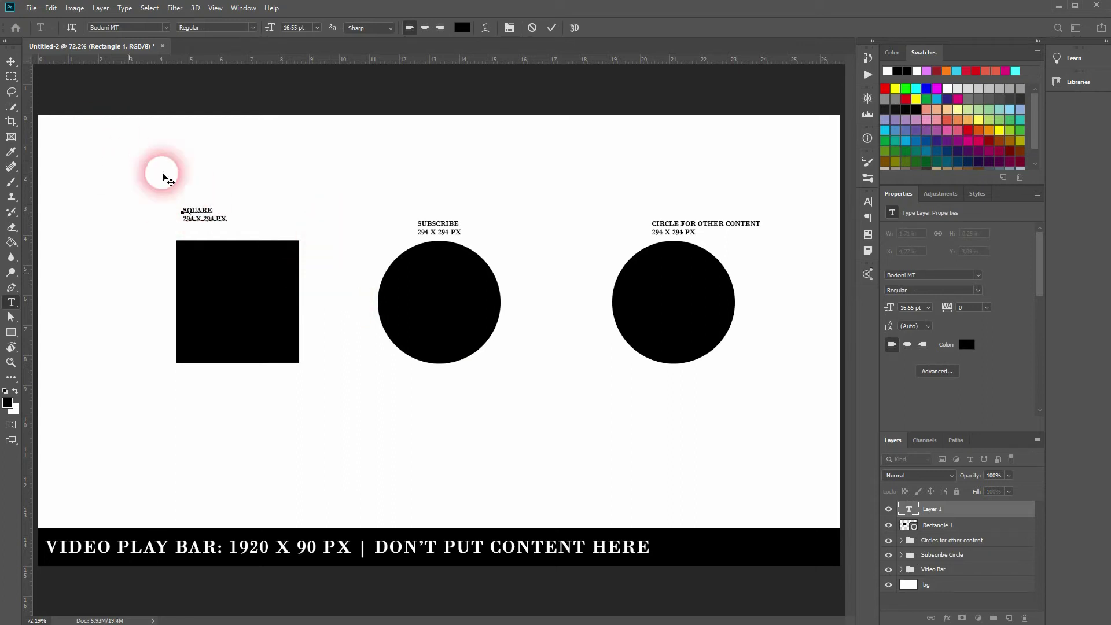
left_click(11, 61)
left_click_drag(214, 223, 215, 234)
Step: Group the square with its label and name the group "Square for COntent"
left_click(979, 525, "shift")
key("ctrl+g")
double_click(931, 507)
type("Square for COntent")
key("Return")
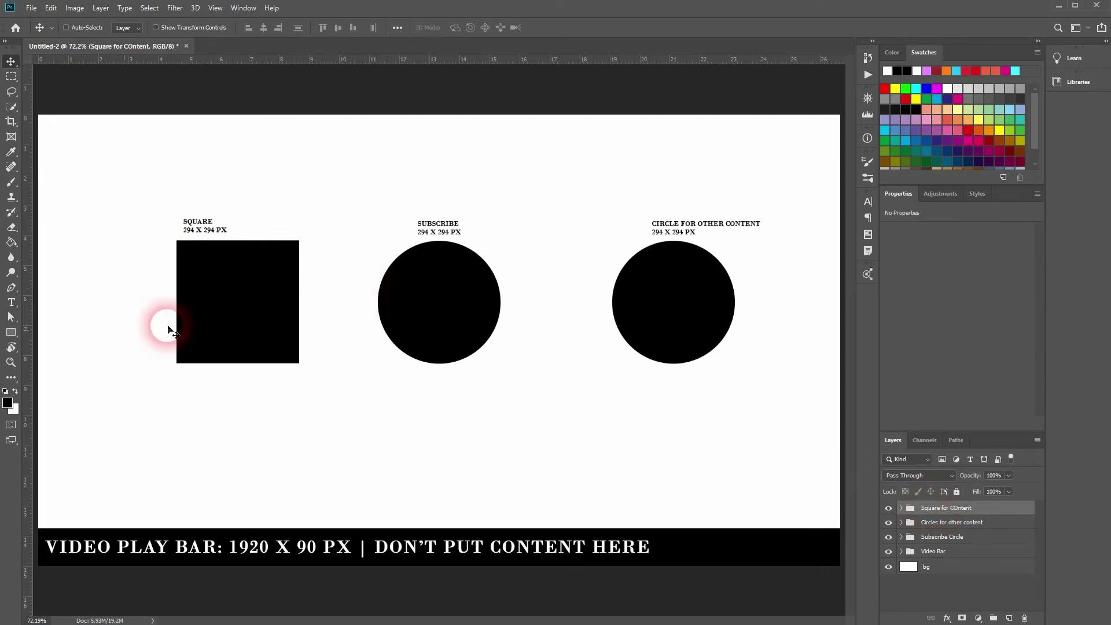
Step: Create a black rectangle of 615 x 345 px below the square
left_click(20, 334)
left_click(58, 327)
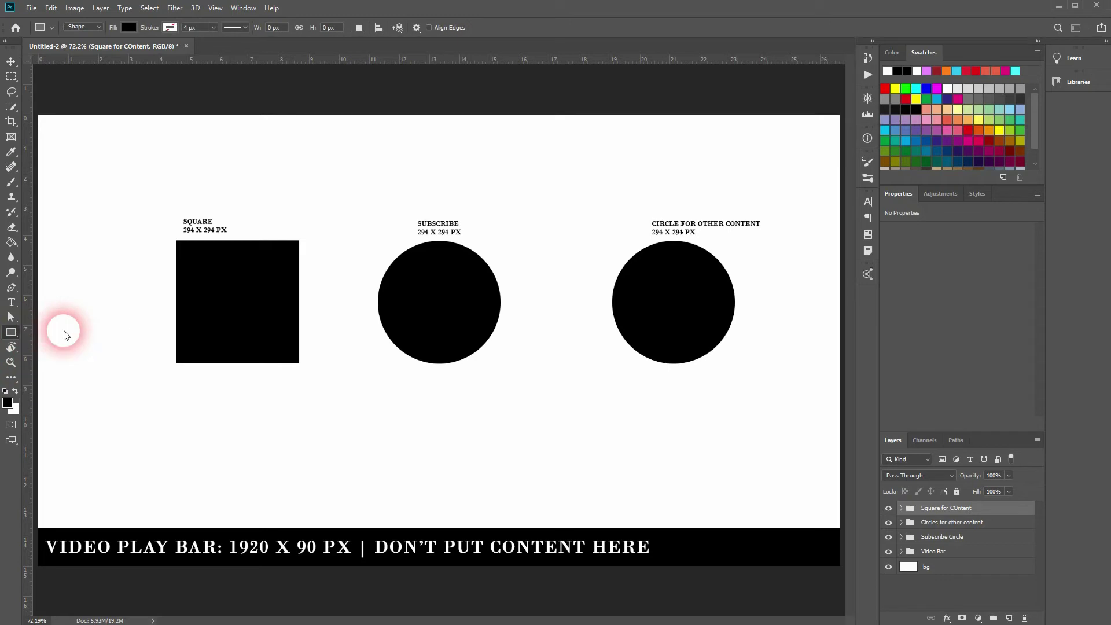
left_click(216, 438)
type("615")
key("Tab")
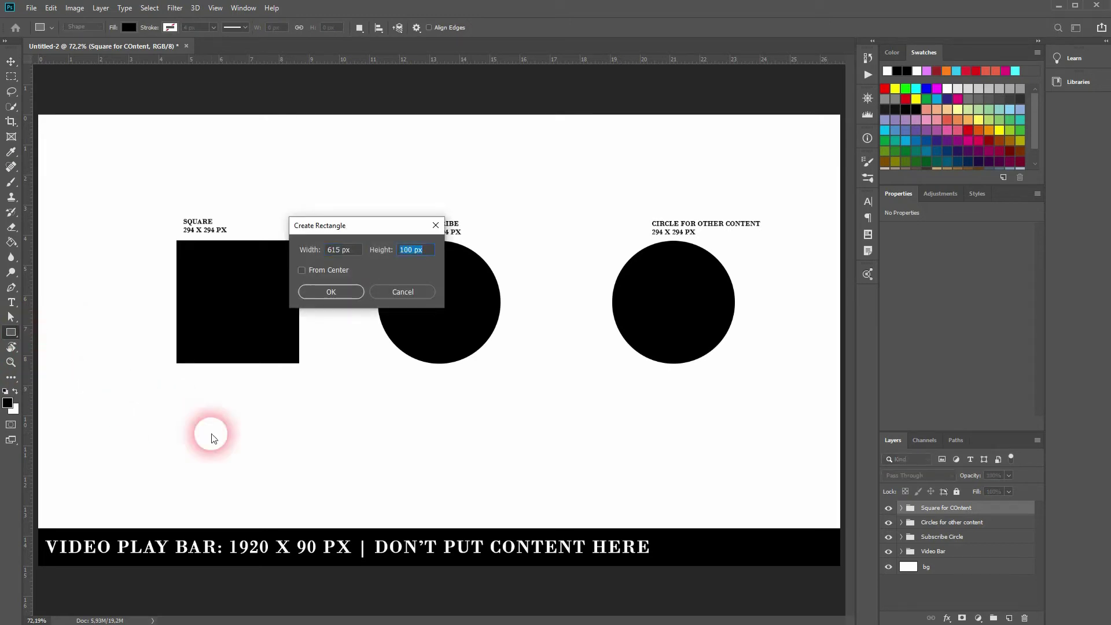
type("345")
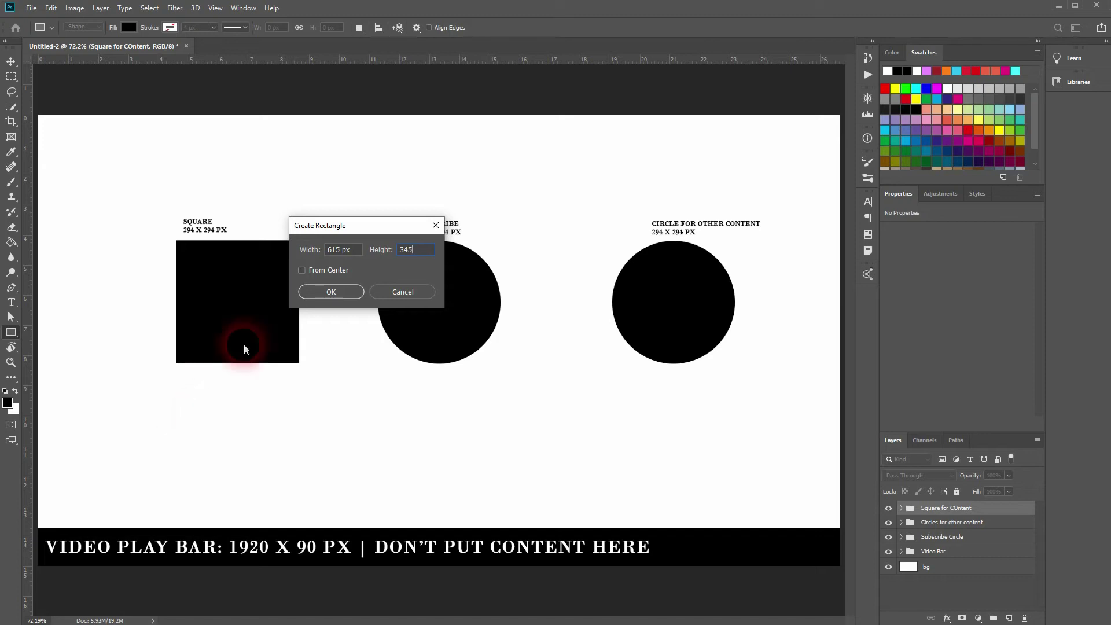
left_click(325, 294)
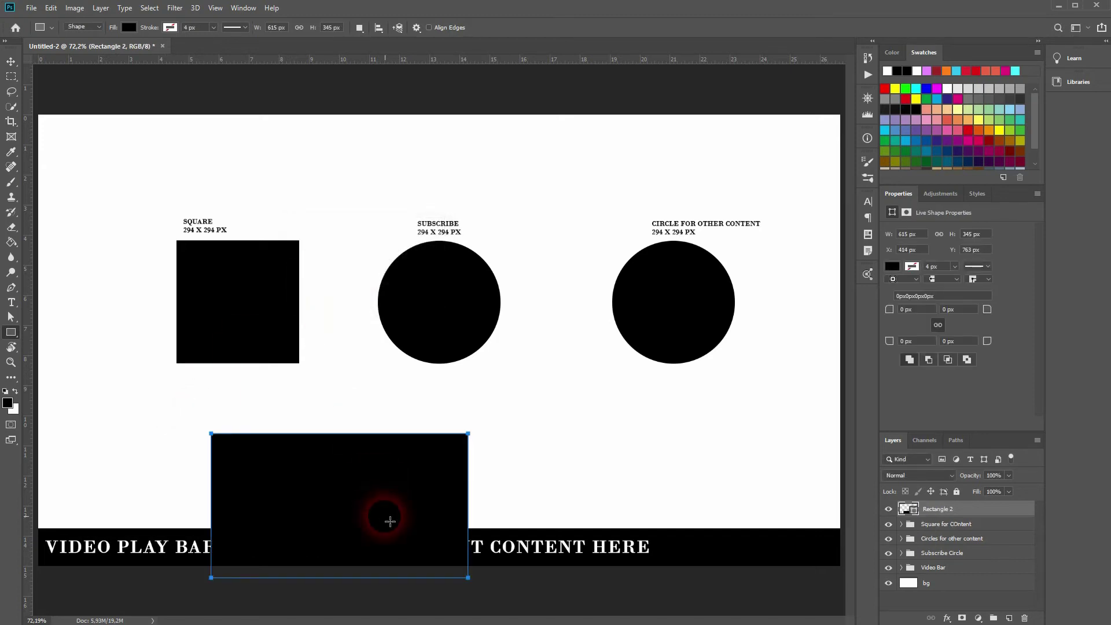
Step: Hide the square and content circle groups and move the 615 x 345 px rectangle into the space beside the subscribe circle
key("v")
left_click_drag(336, 499, 430, 440)
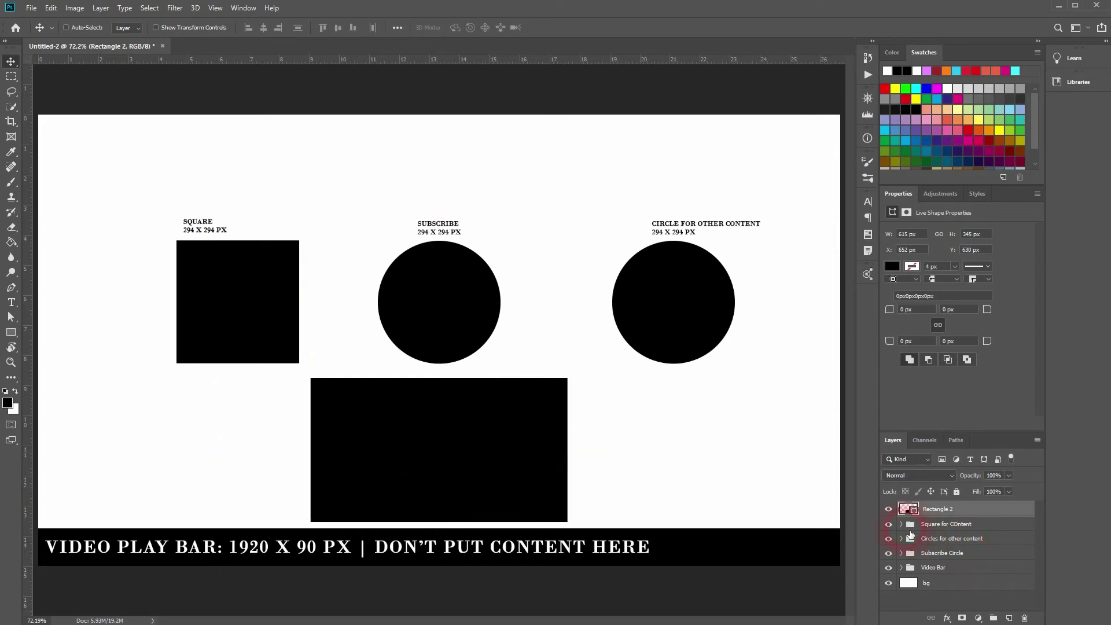
left_click(889, 524)
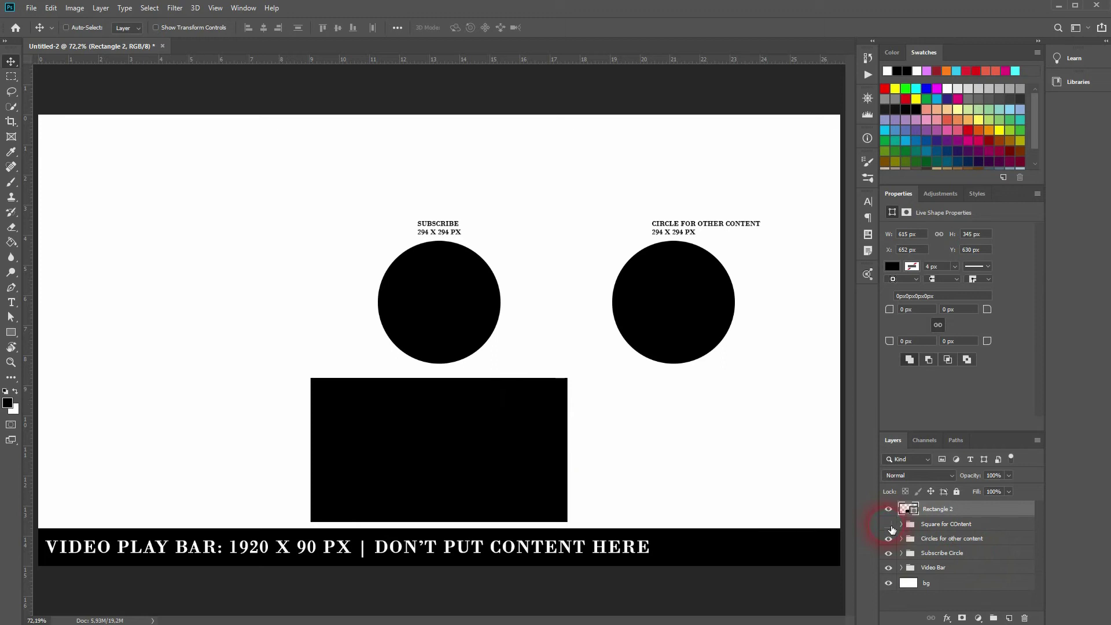
left_click(889, 538)
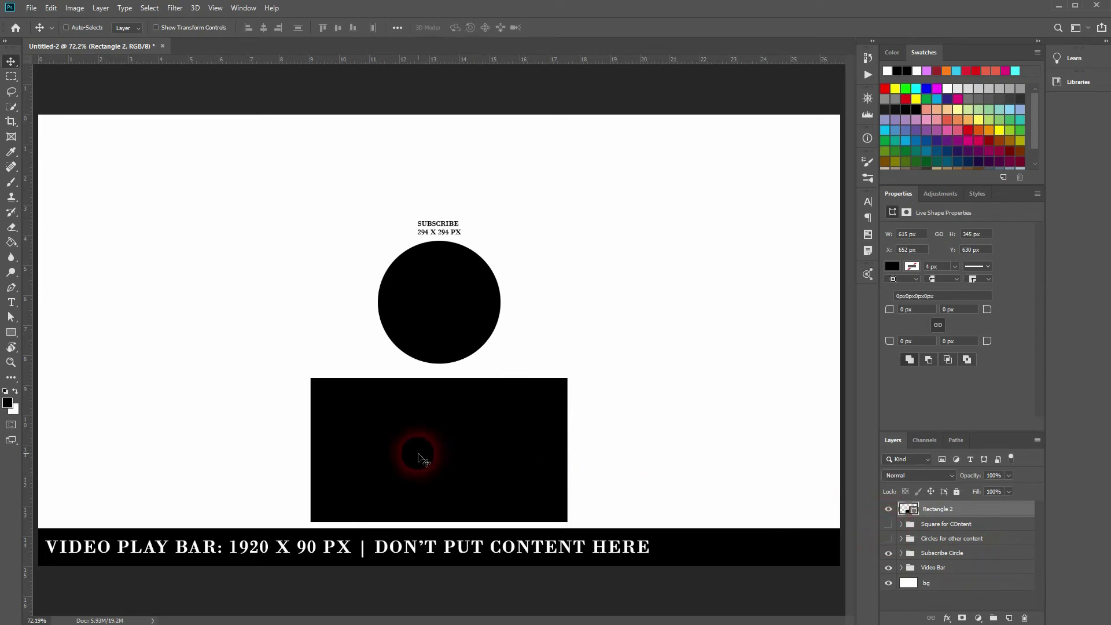
left_click_drag(419, 457, 175, 308)
Step: Centre the rectangle and the Subscribe Circle group vertically on the whole canvas
key("ctrl+a")
left_click(338, 27)
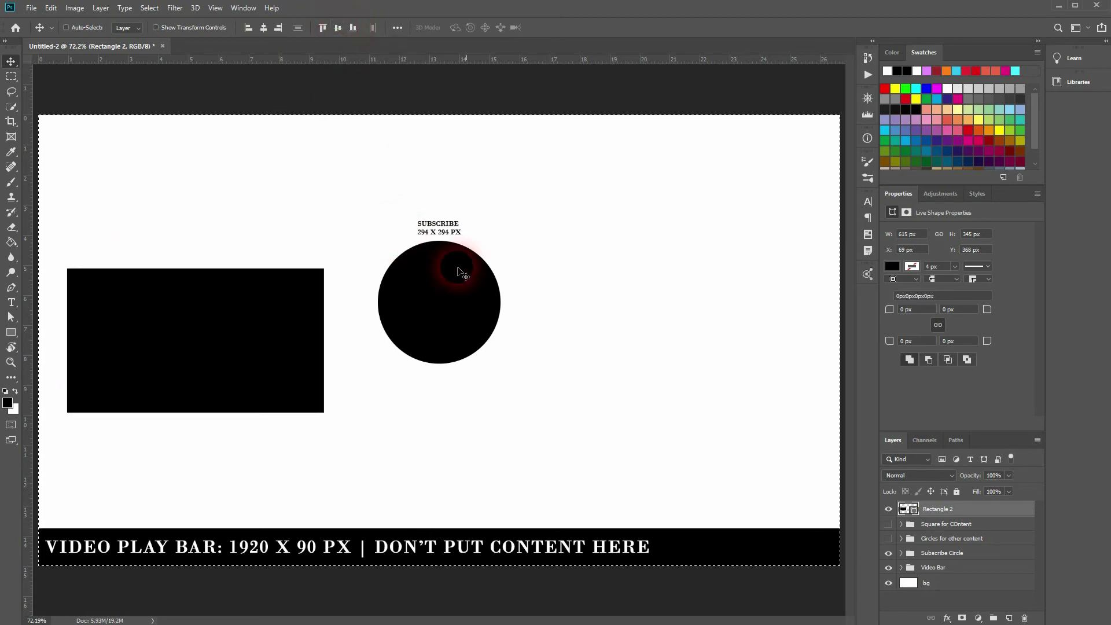
left_click(950, 553)
left_click(335, 28)
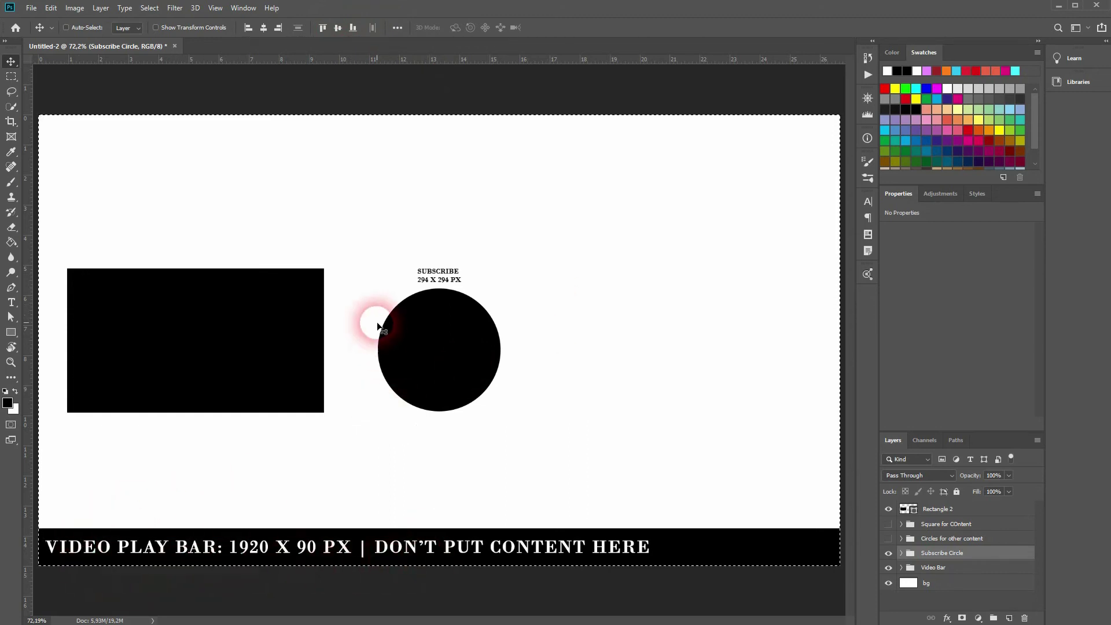
key("ctrl")
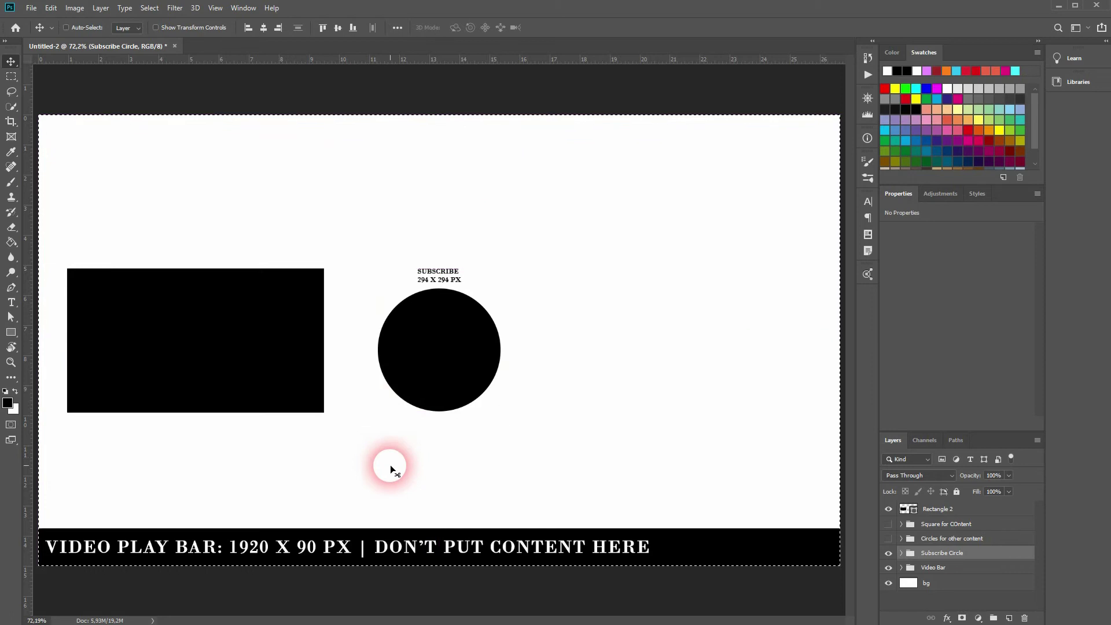
Step: Select the canvas area above the play bar and centre the Subscribe Circle group and the rectangle vertically within it
left_click(11, 76)
left_click(47, 113)
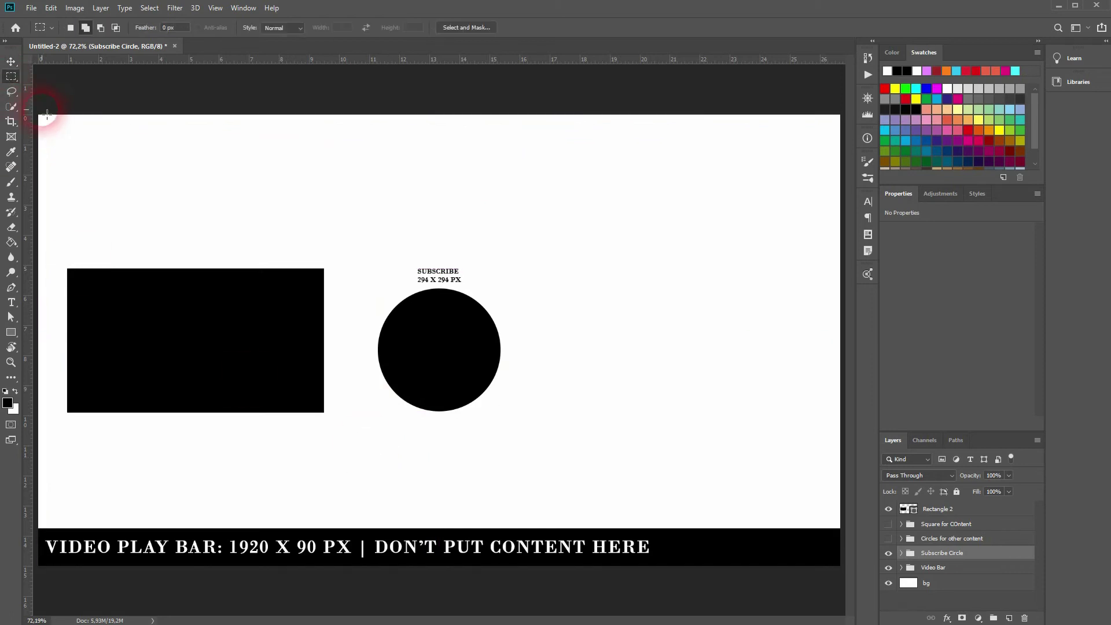
scroll(47, 113, "down", 1)
left_click_drag(75, 135, 811, 514)
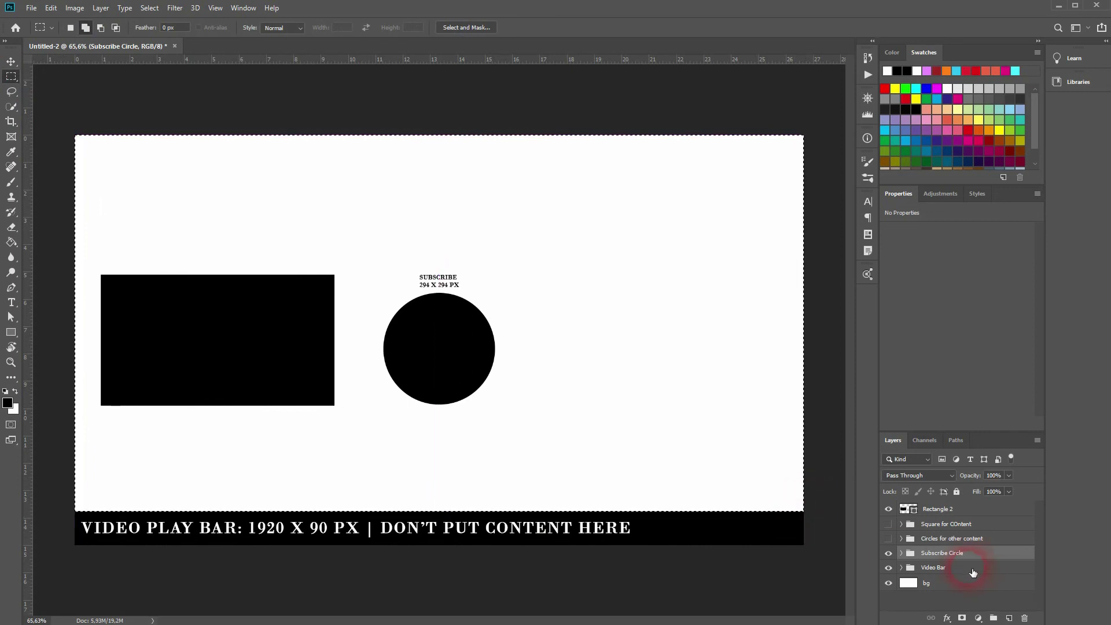
left_click(13, 61)
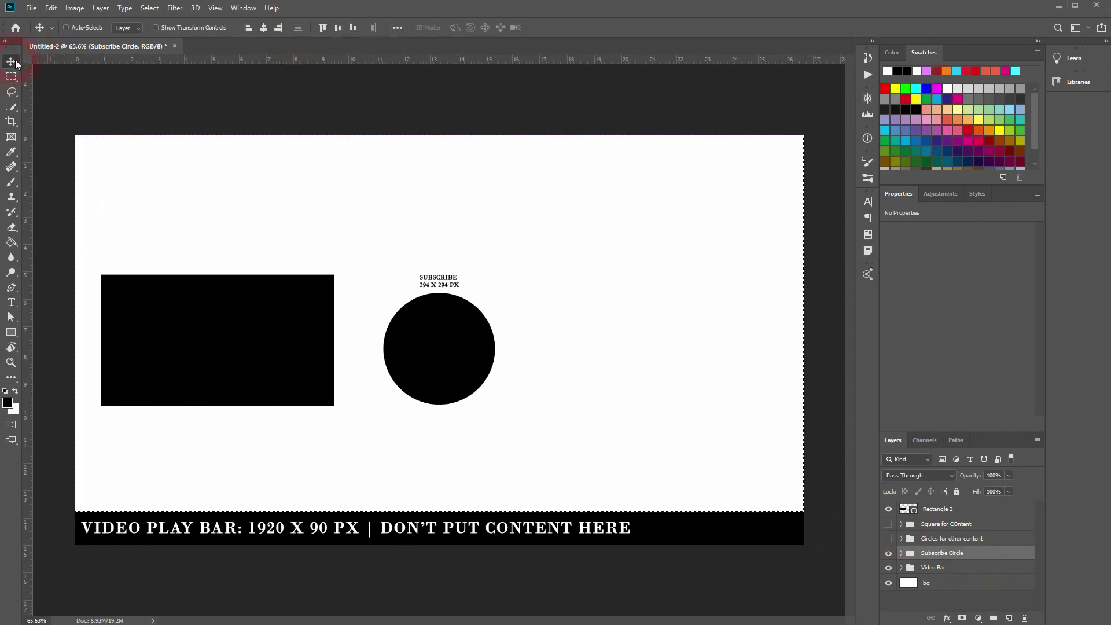
left_click(333, 31)
left_click(977, 509)
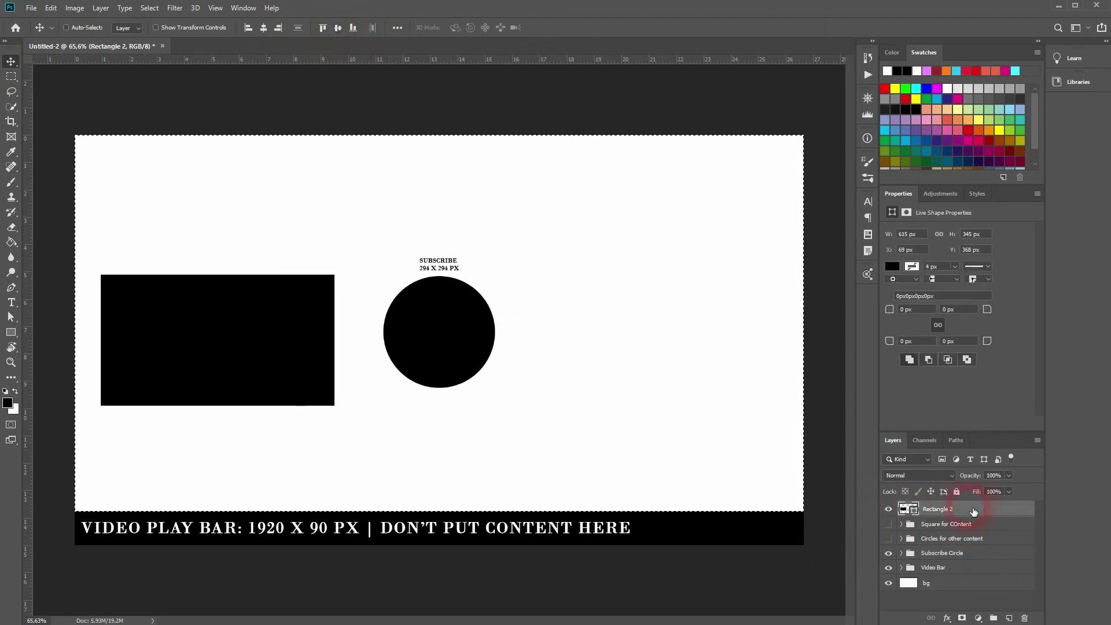
left_click(334, 32)
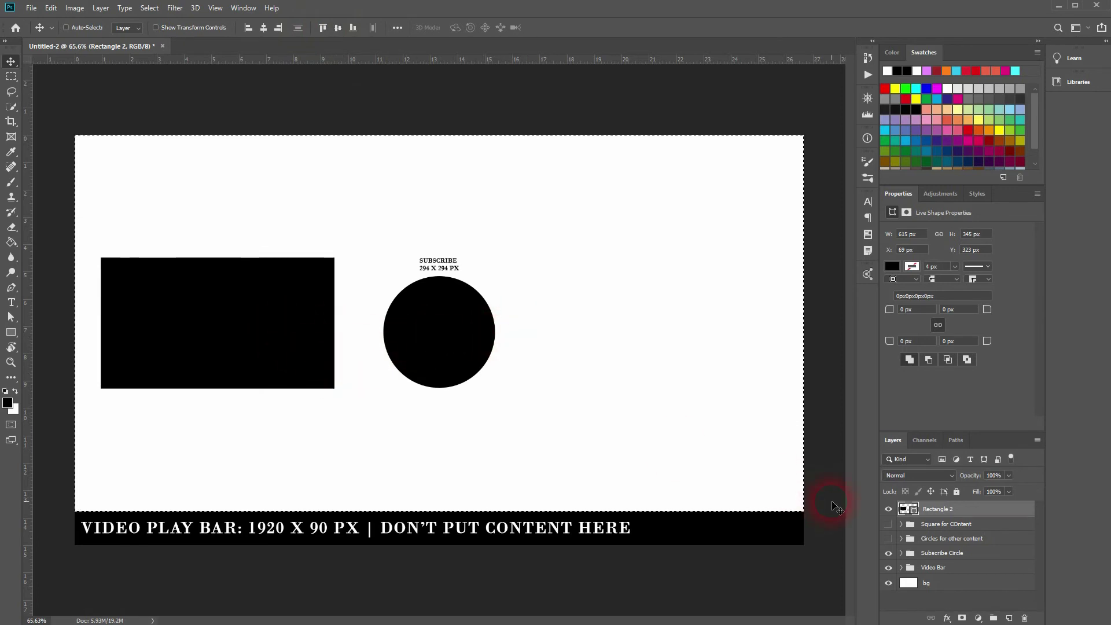
Step: Duplicate the rectangle to the other side of the subscribe circle and name both rectangle layers "Rectangle for Video"
left_click_drag(245, 333, 692, 333)
double_click(959, 508)
key("Return")
double_click(947, 525)
type("Rectangle for Video")
key("Return")
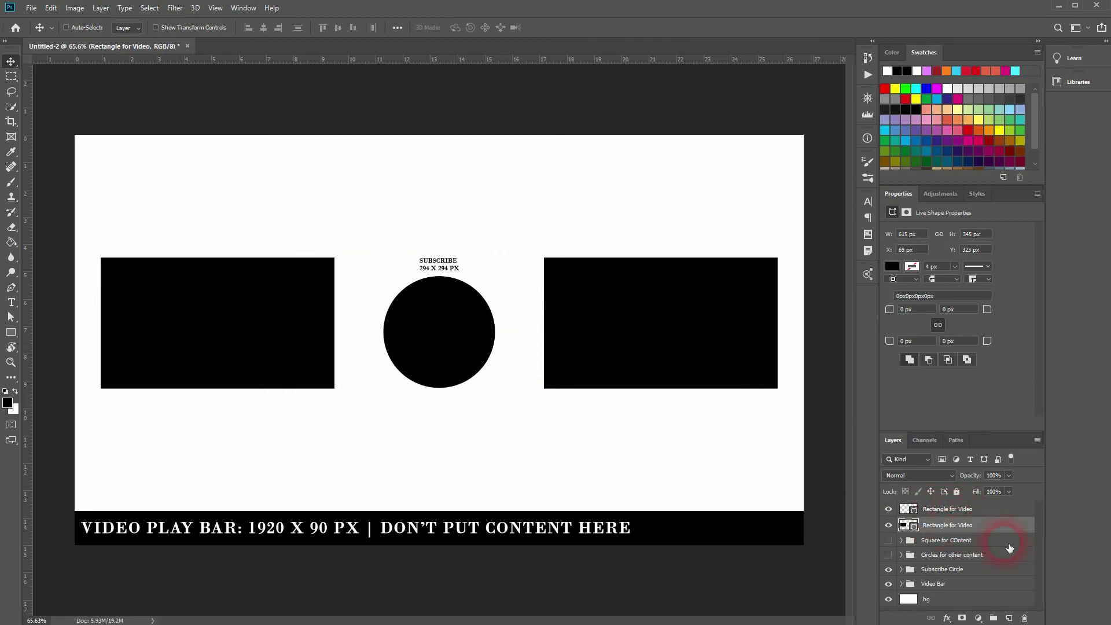
Step: Add a two-line label "Rectangle for Video 615 x 345" above the left rectangle and copy it above the right one
left_click(11, 302)
left_click(115, 245)
type("RECTA")
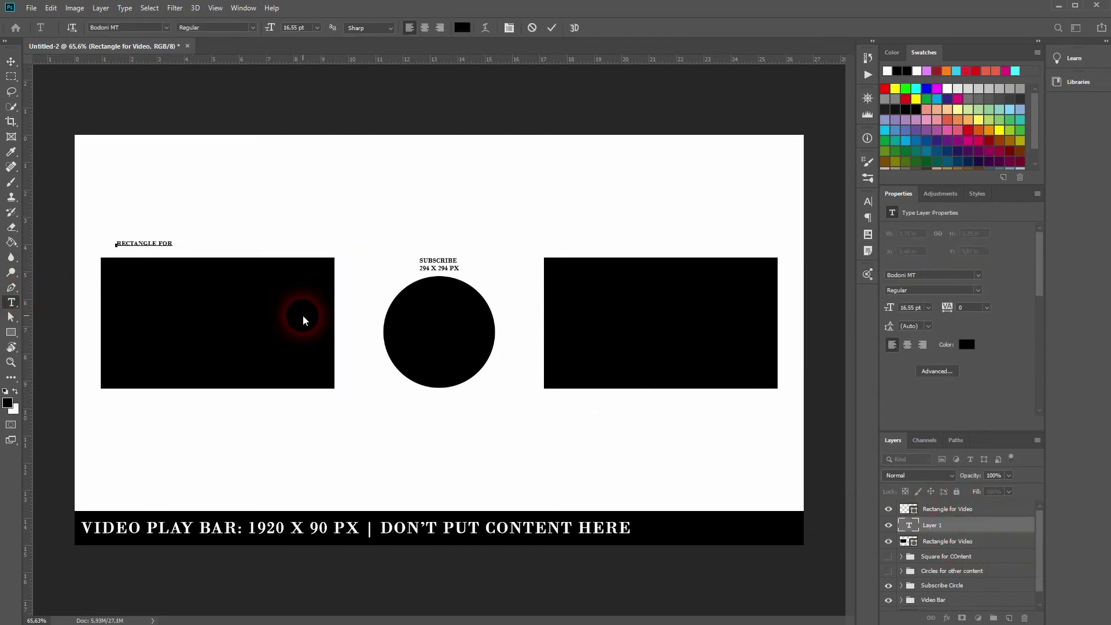
left_click(9, 65)
left_click_drag(136, 246, 578, 245)
Step: Group the right rectangle with its label and name the group "Rectangle 1"
left_click_drag(951, 525, 945, 504)
left_click(944, 527, "ctrl")
key("ctrl+g")
double_click(932, 509)
type("Rectangle 1")
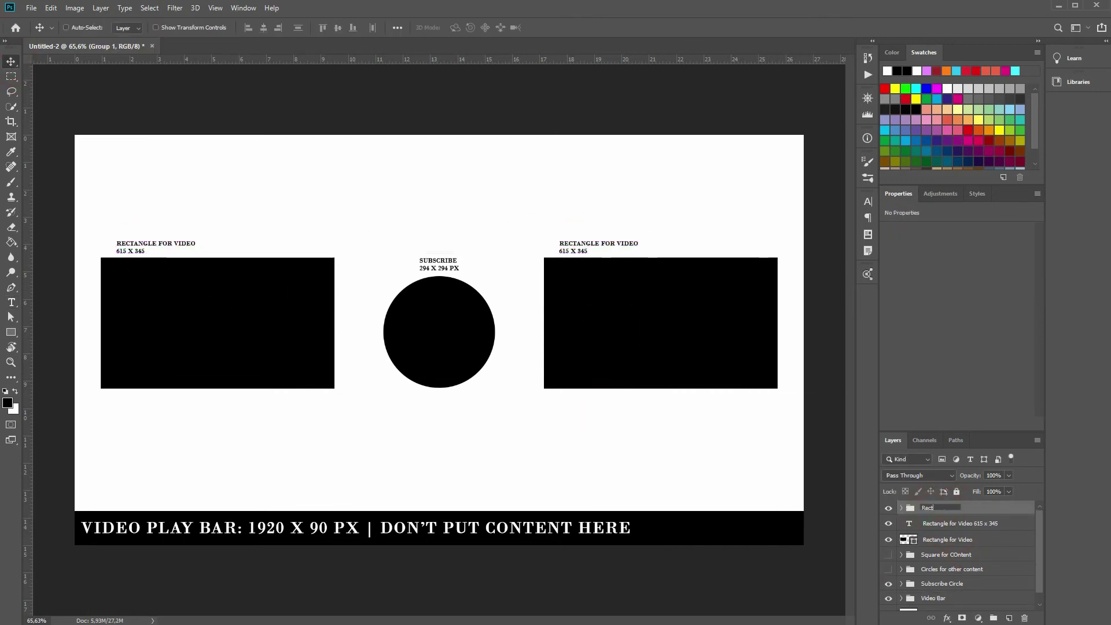
Step: Group the left rectangle with its label and name the group "Rectangle 2"
left_click(939, 525)
left_click(939, 542, "ctrl")
key("ctrl+g")
double_click(932, 523)
type("Rectangle 2")
key("Return")
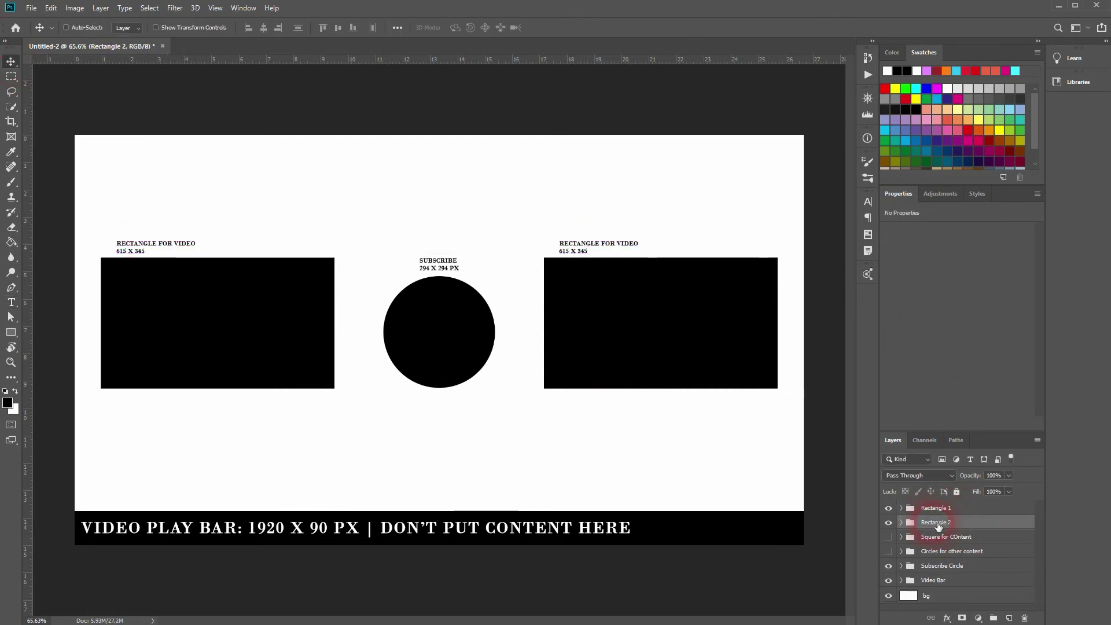
Step: Combine both rectangle groups into one group named "Video Rectangles"
left_click(934, 510, "ctrl")
key("ctrl+g")
double_click(932, 508)
type("Video Rectangles")
key("Return")
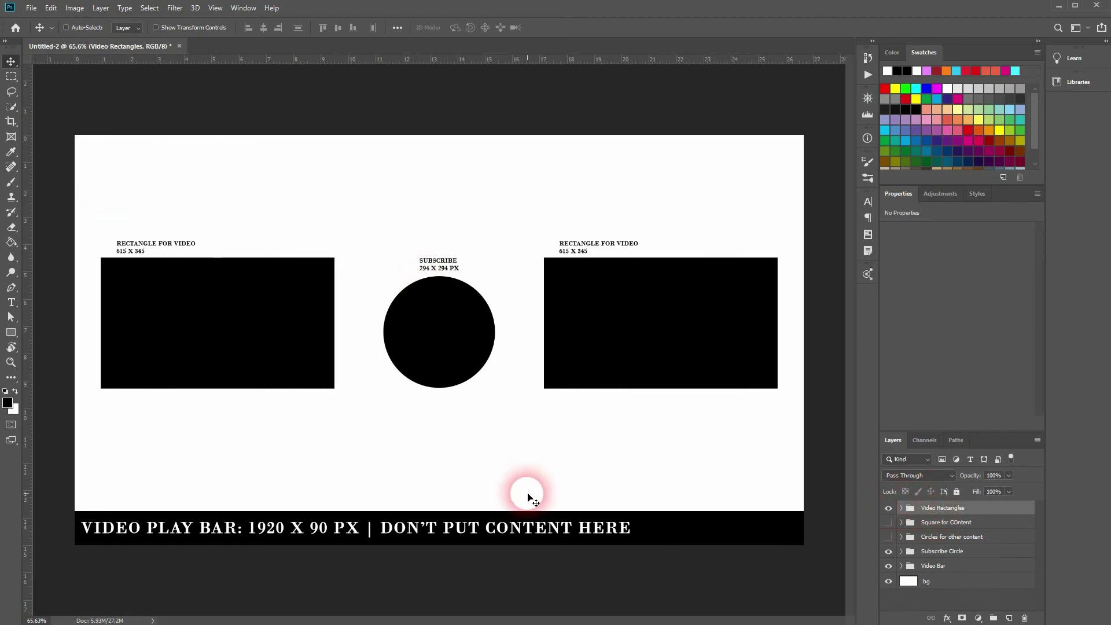
Step: Draw a rectangle of about 1955 x 1120 px over the whole canvas just above the bg layer and fill it with the violet-orange gradient
left_click(949, 586)
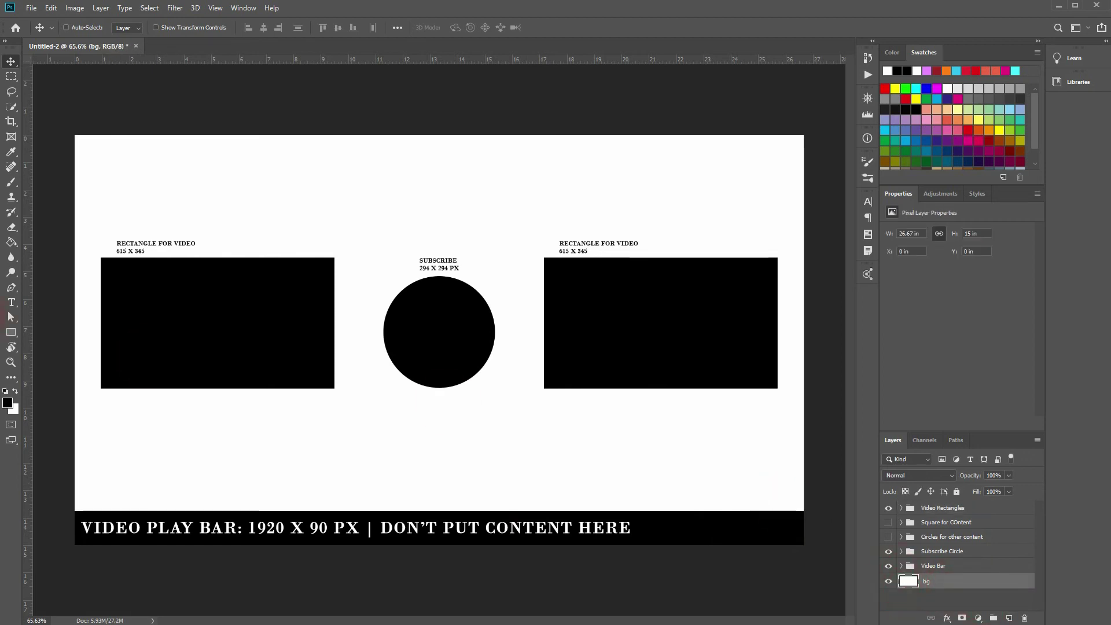
left_click(11, 333)
left_click_drag(69, 126, 815, 550)
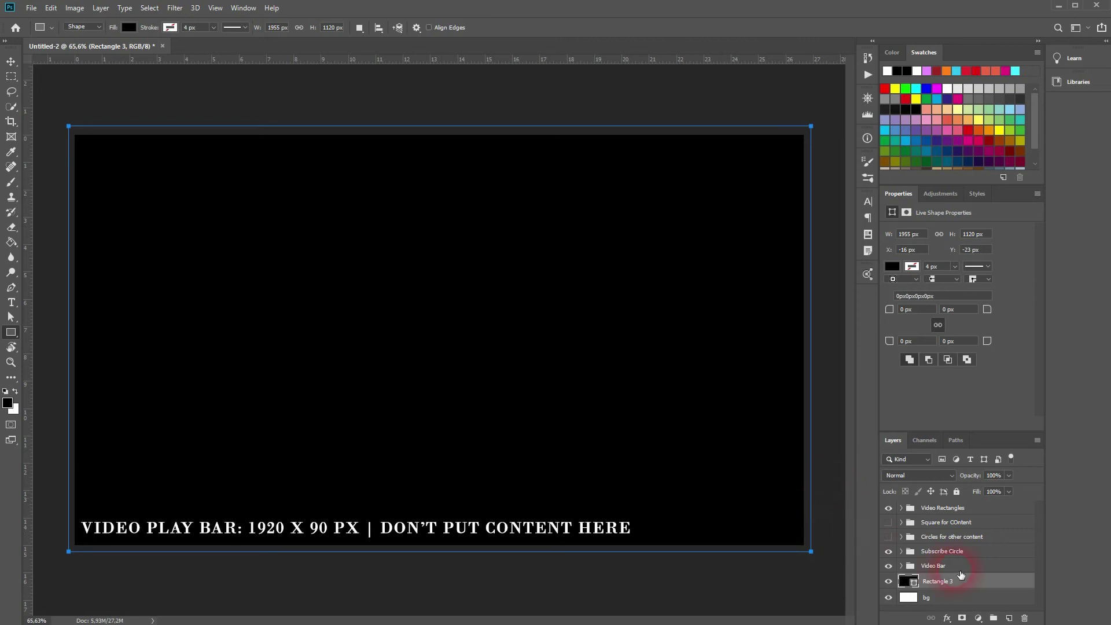
left_click(891, 266)
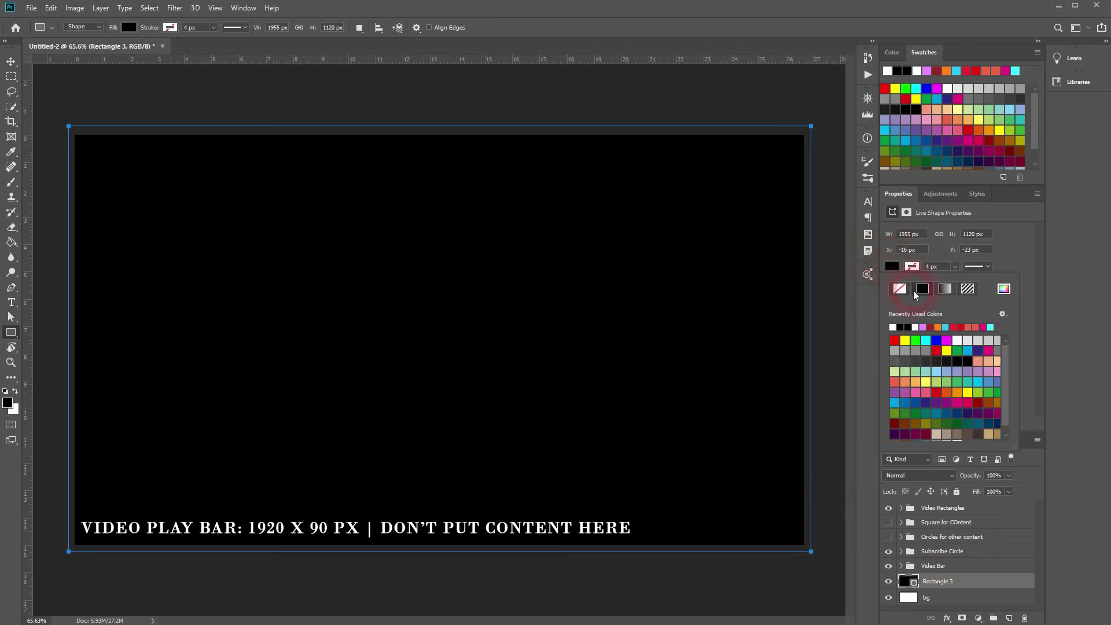
left_click(945, 289)
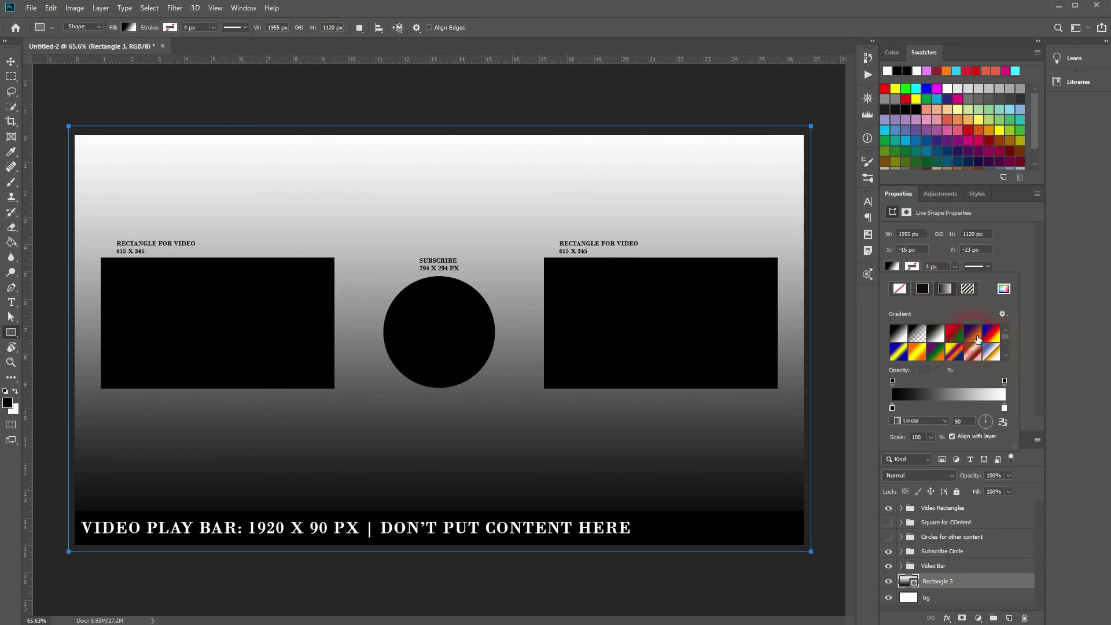
left_click(973, 337)
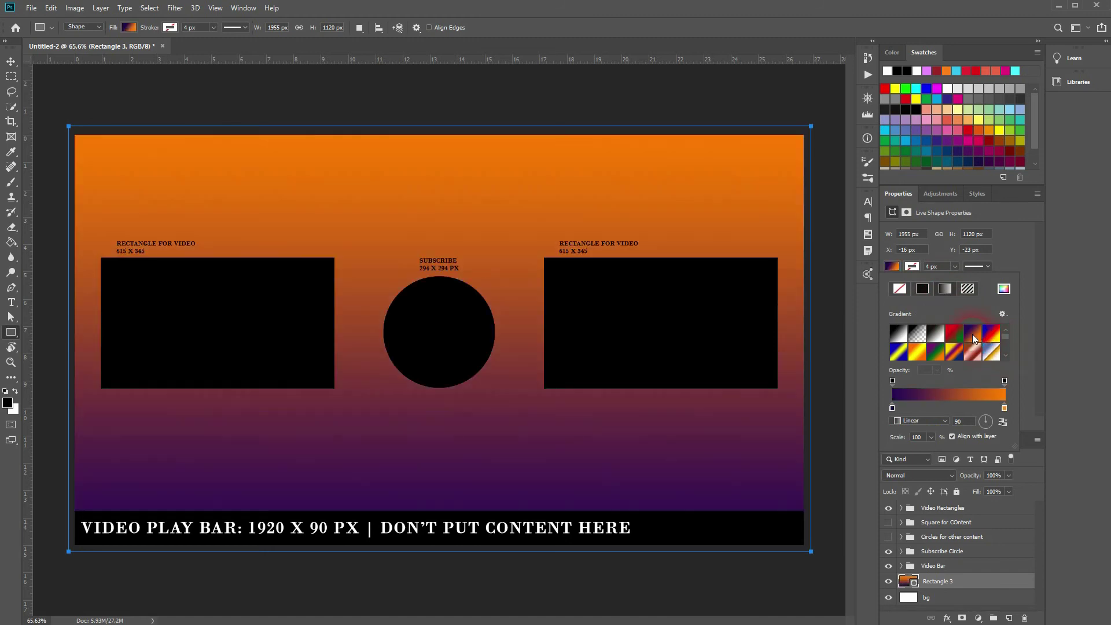
Step: Change the background gradient to Reflected, with an angle of 54 degrees and a scale of 104%
left_click(914, 422)
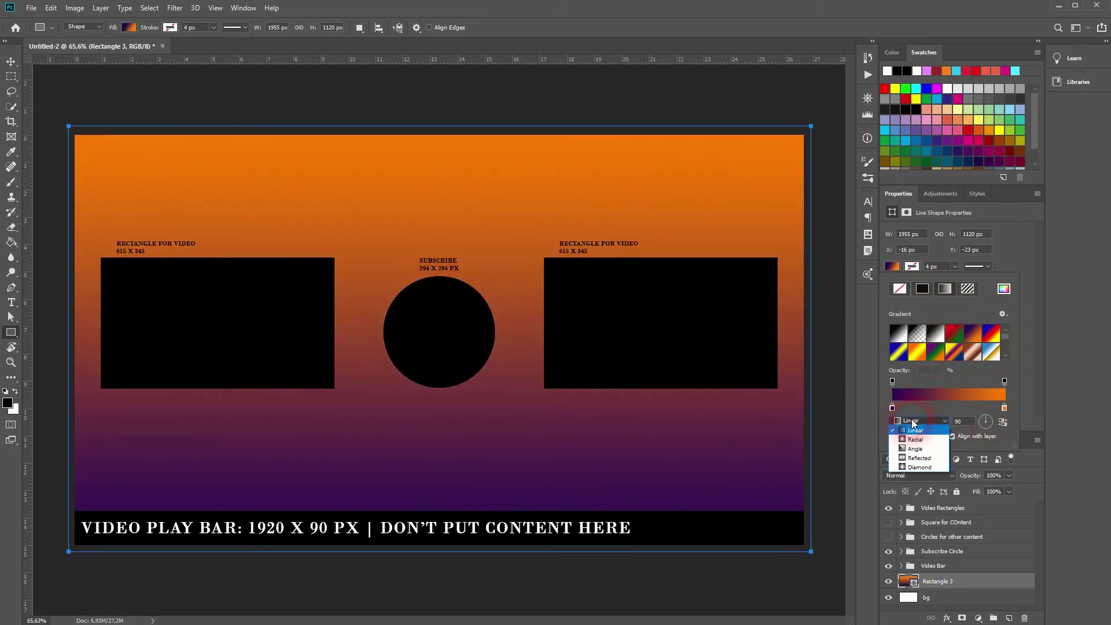
left_click(926, 459)
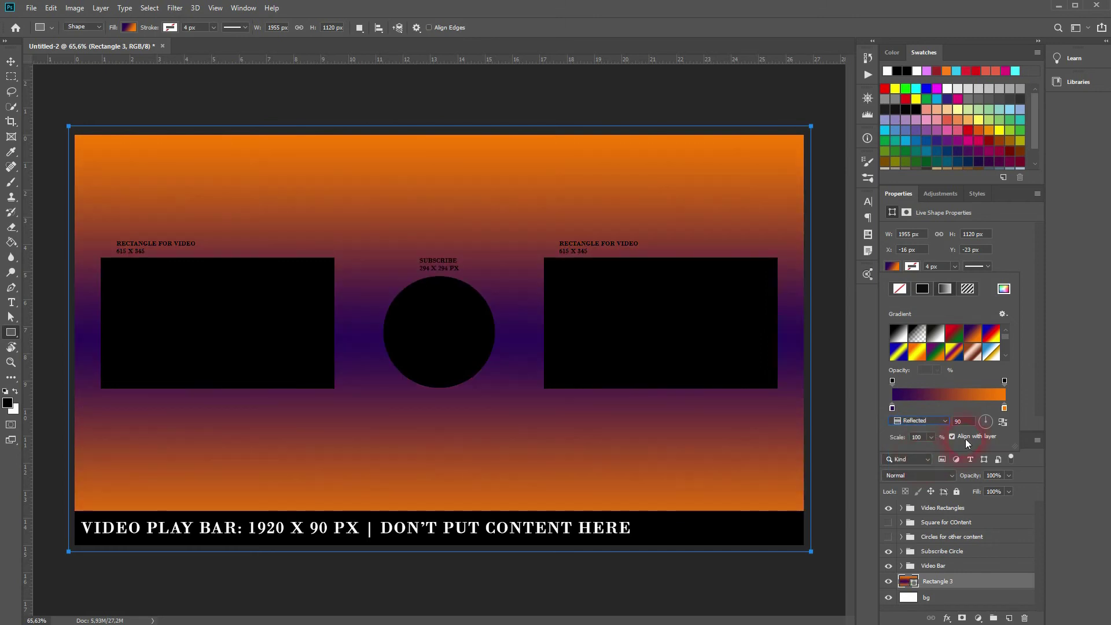
left_click(990, 417)
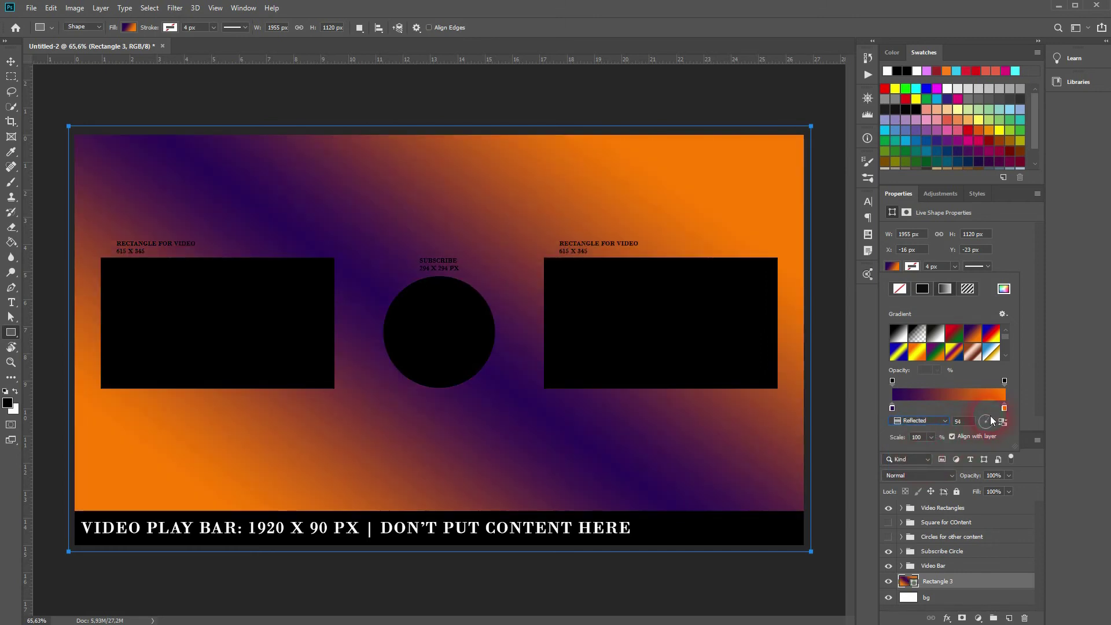
mouse_move(900, 441)
left_mouse_down()
mouse_move(929, 443)
mouse_move(906, 443)
left_mouse_up()
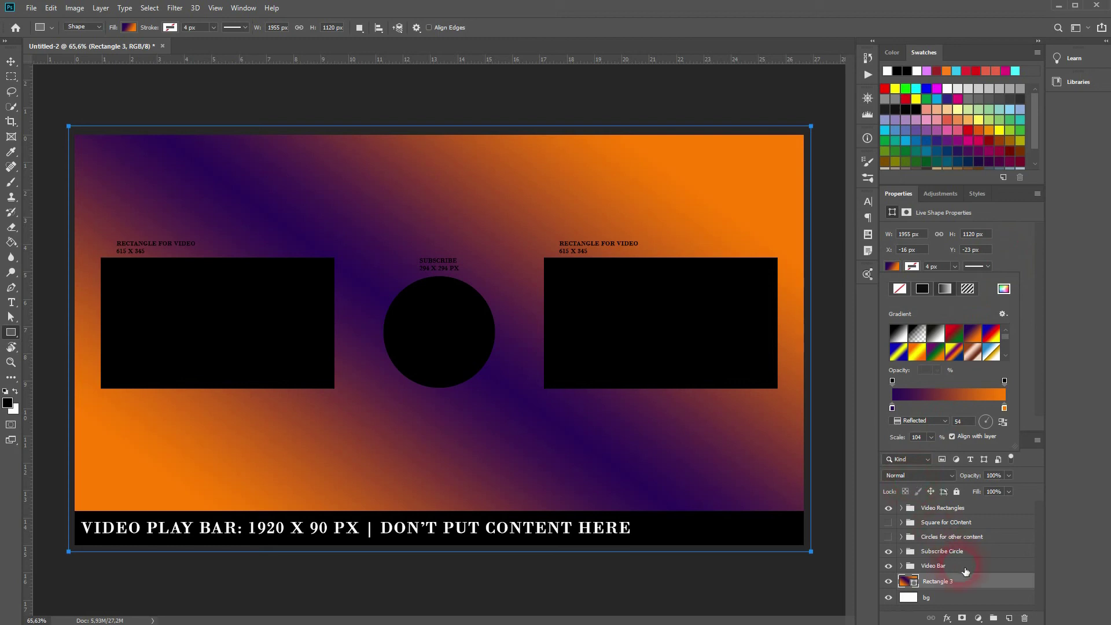
Step: Rename the gradient rectangle layer "bg" and hide it
left_click(944, 583)
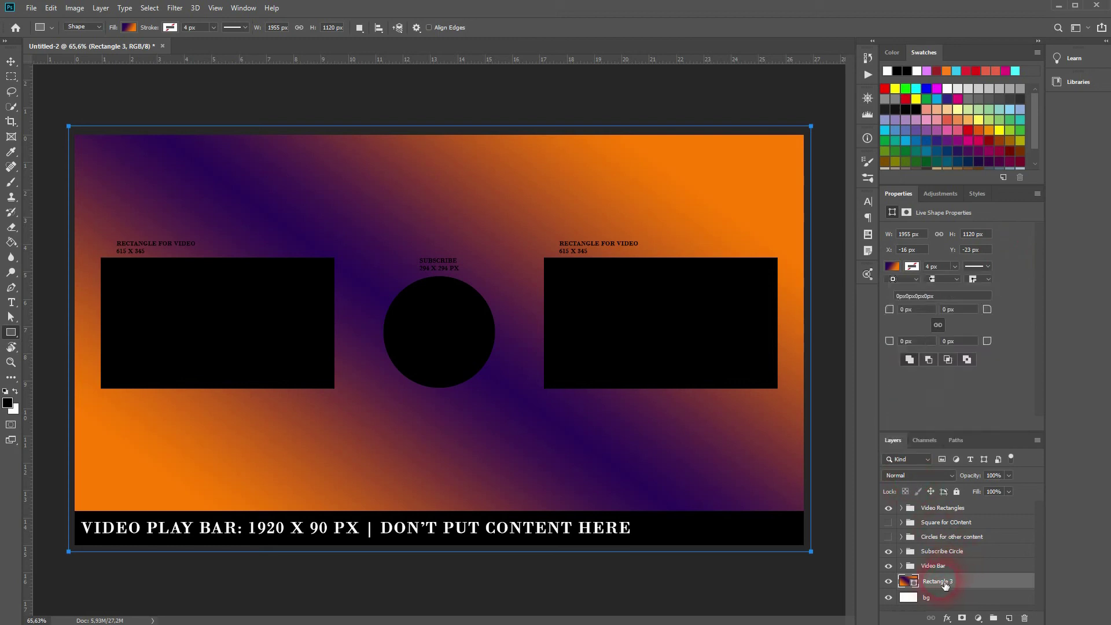
type("bg")
key("Return")
left_click(889, 581)
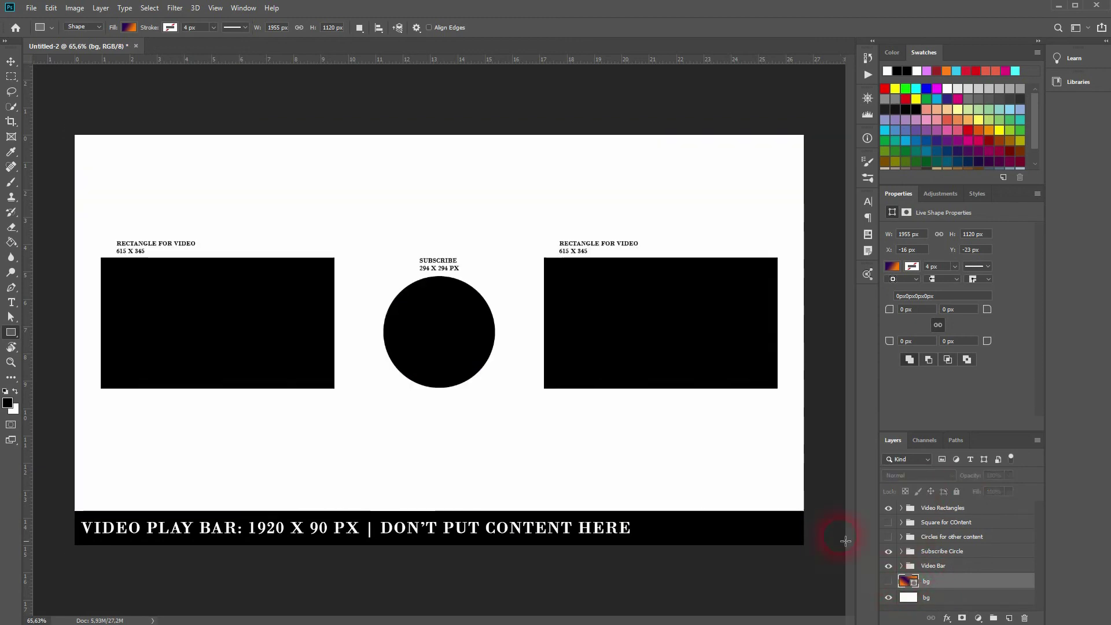
Step: Hide the "SUBSCRIBE 294 x 294 px" label in the Subscribe Circle group and add the text "SUBSCRIBE HERE" above the circle
left_click(902, 552)
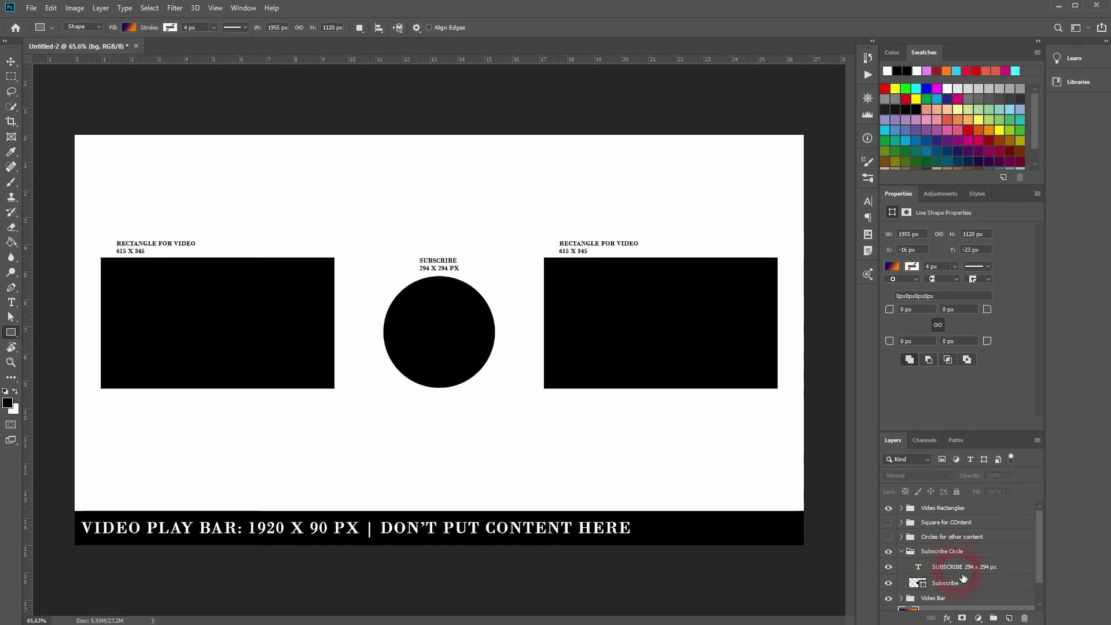
left_click(893, 567)
left_click(890, 568)
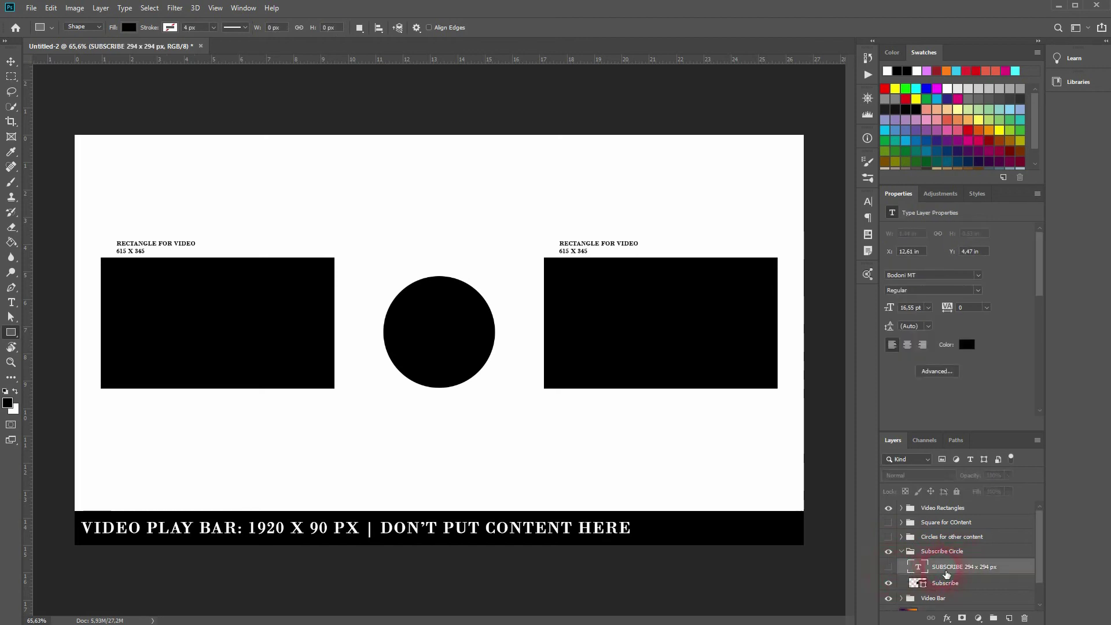
left_click(11, 302)
left_click(409, 242)
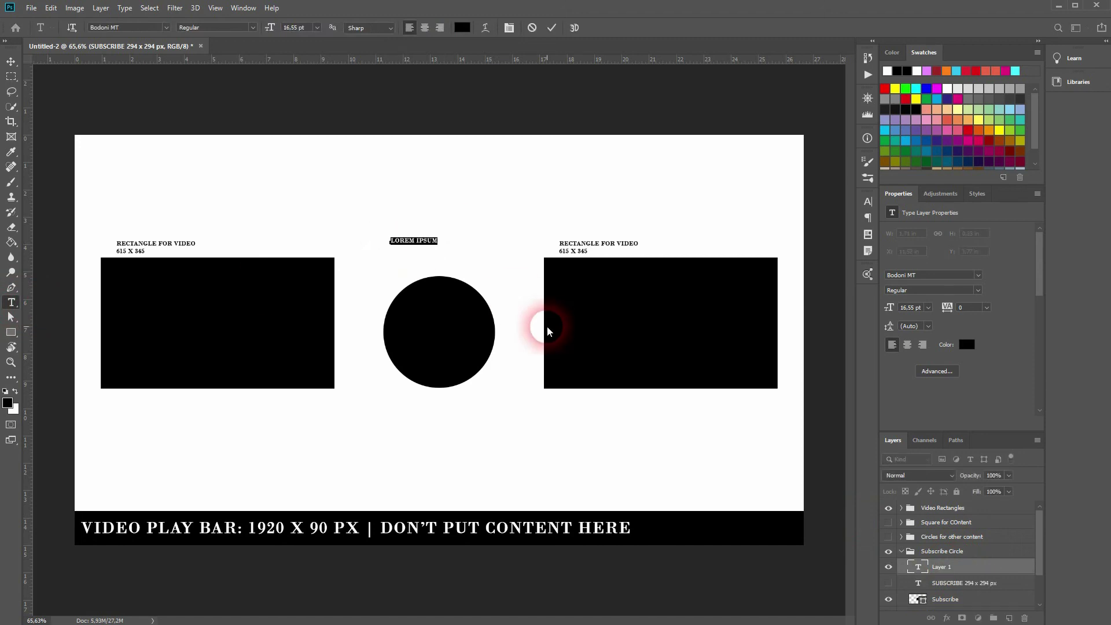
type("su")
type("BSCRIB")
type("E HERE")
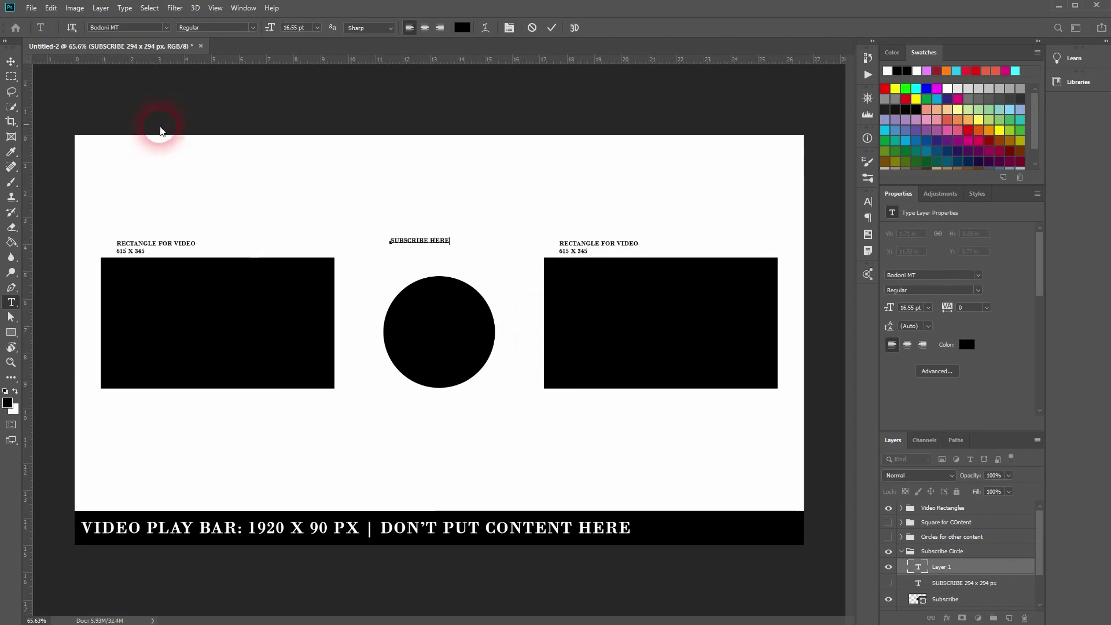
left_click(11, 61)
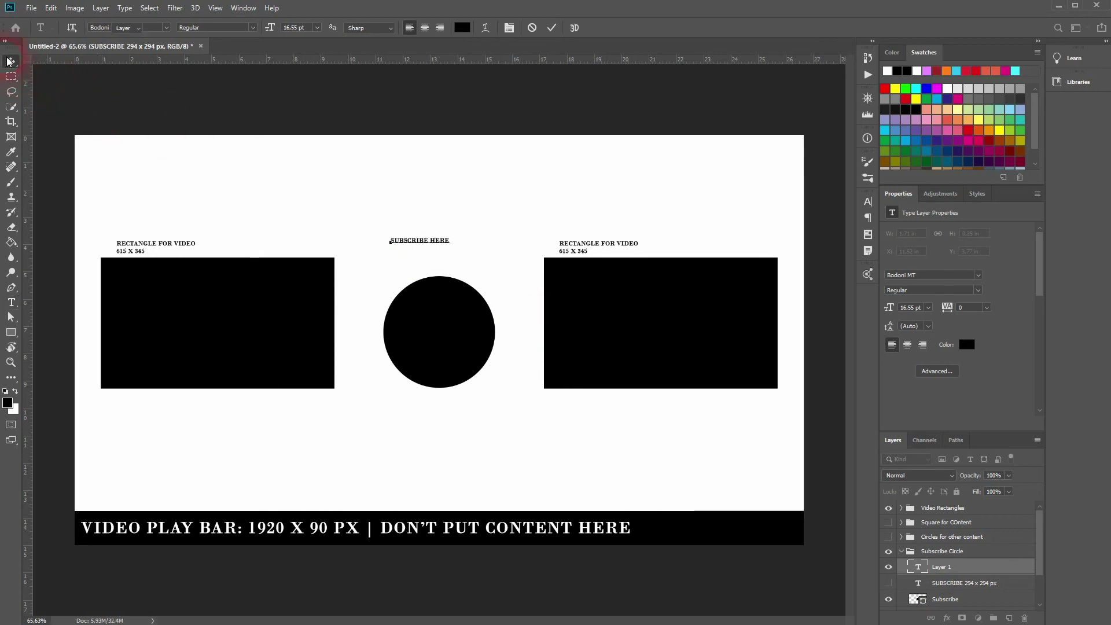
Step: Set the "SUBSCRIBE HERE" text in KasseUltraFLF at 60.55 pt and reposition it just above the circle
left_click(980, 277)
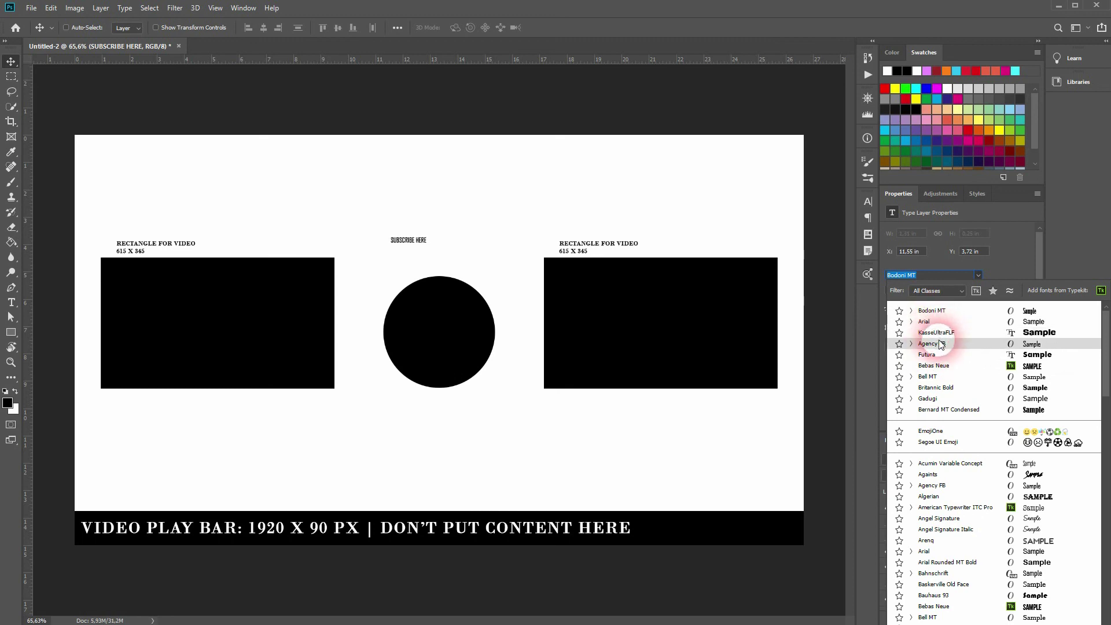
left_click(936, 333)
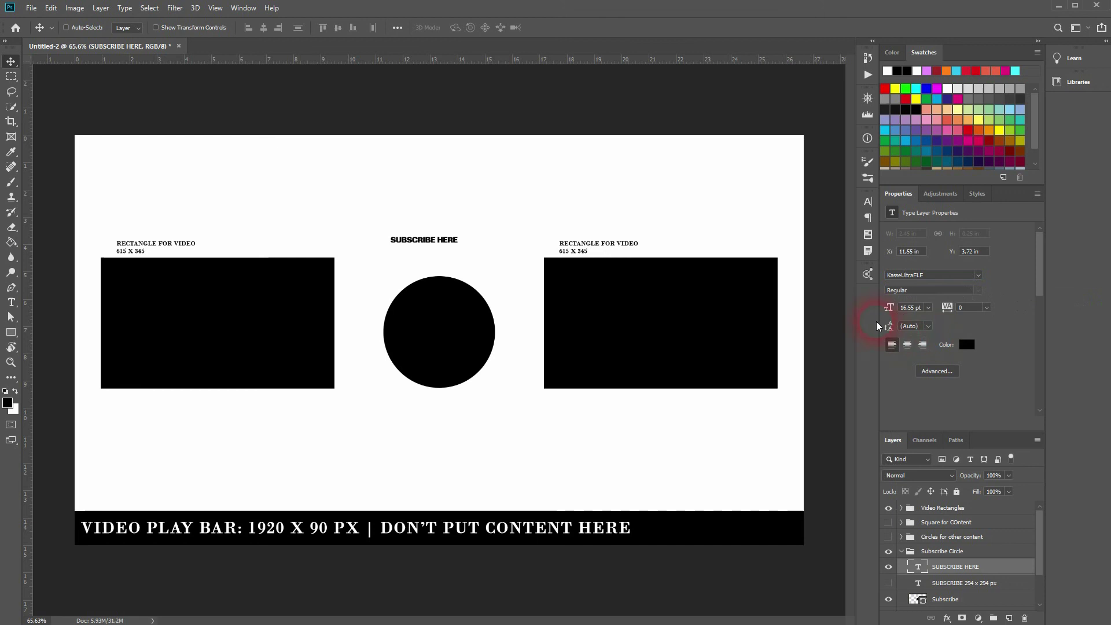
left_click_drag(892, 311, 918, 313)
left_click_drag(519, 230, 481, 250)
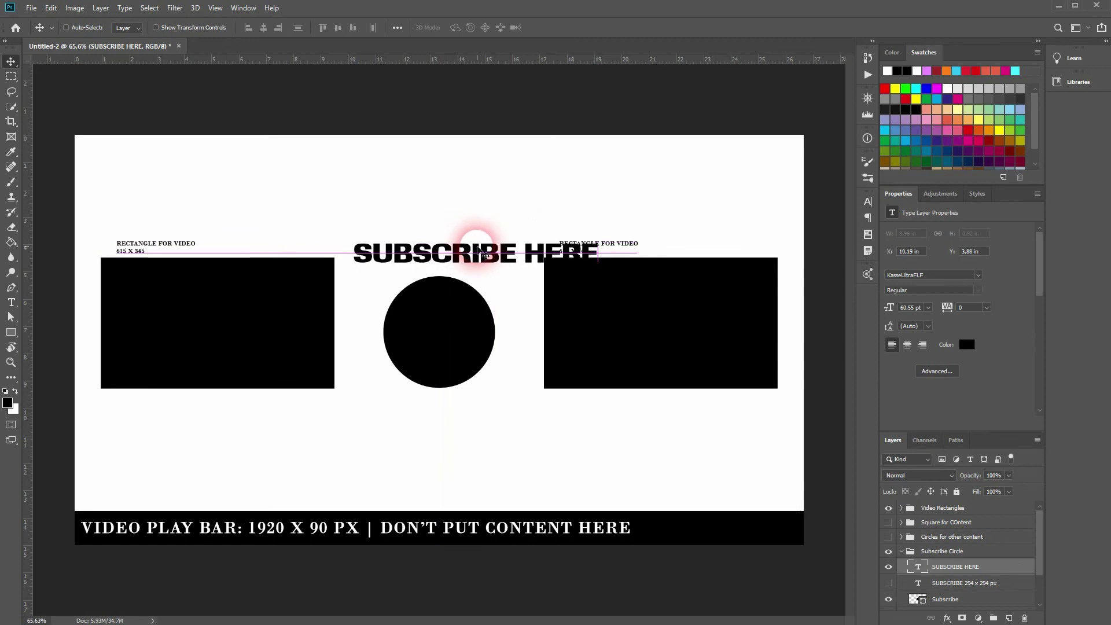
Step: Shorten the text above the circle to "SUBSCRIBE" and collapse the Subscribe Circle group
key("t")
left_click(553, 252)
double_click(553, 251)
key("BackSpace")
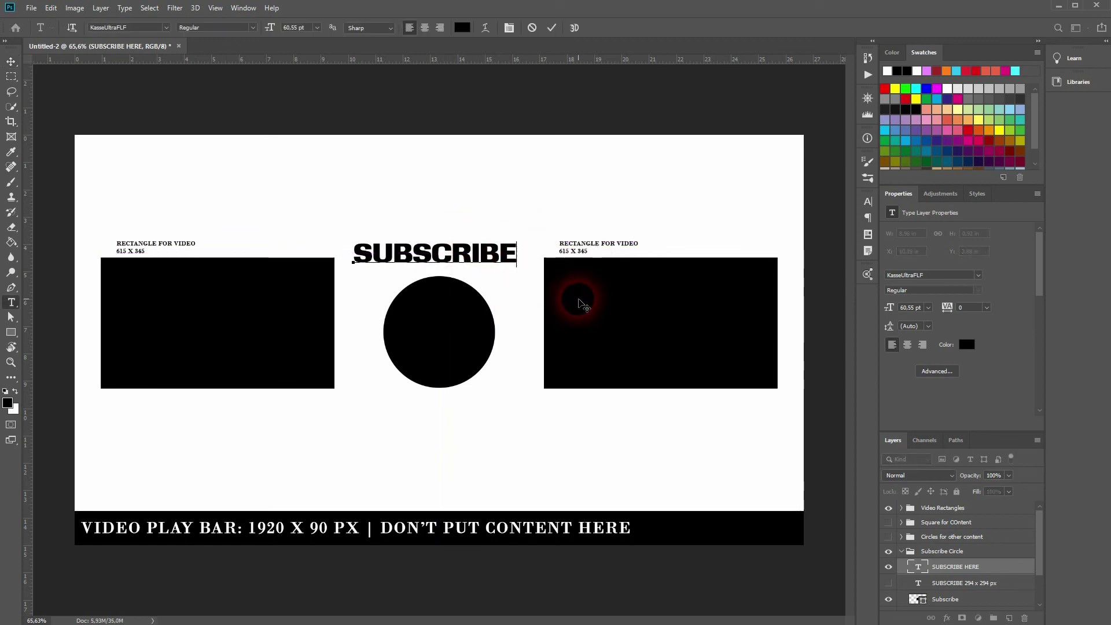
left_click(11, 61)
left_click(901, 551)
Step: In the Rectangle 1 group, hide the size label and add the text "NEXT VIDEO" centred below the right rectangle
left_click(901, 508)
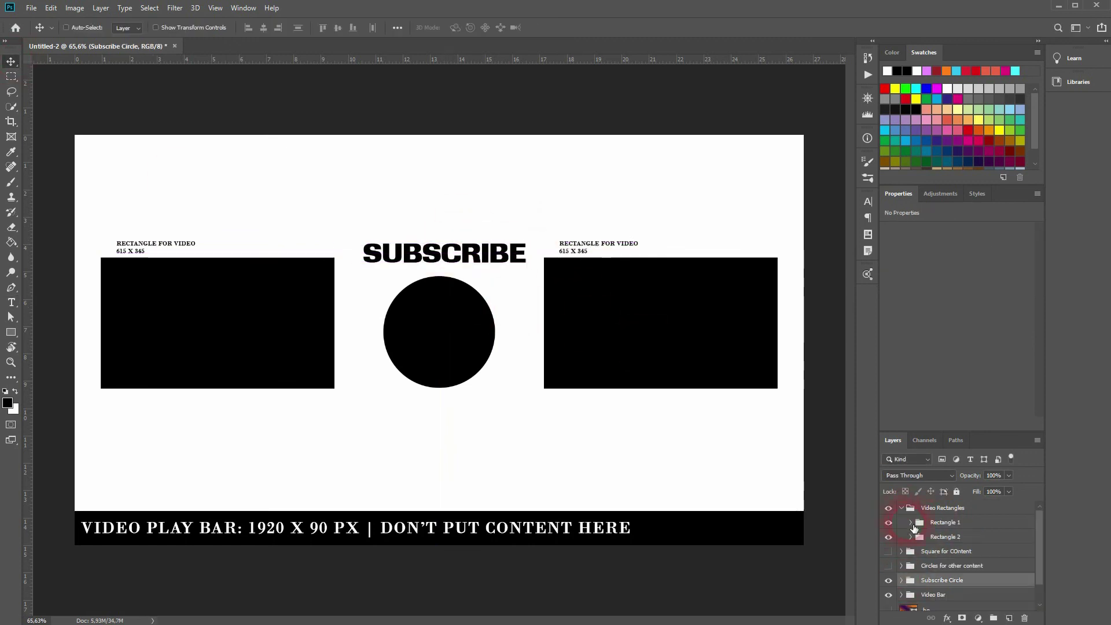
left_click(909, 522)
left_click(888, 538)
left_click(11, 302)
left_click(595, 413)
type("NEXT VIDEO")
left_click(11, 61)
left_click_drag(688, 413, 675, 414)
Step: Copy the "NEXT VIDEO" text below the left rectangle and change it to "PREVIOUS VIDEO"
scroll(958, 581, "down", 3)
left_click_drag(920, 544, 966, 559)
left_click_drag(625, 403, 209, 406)
double_click(148, 404)
type("PREVIOUS")
left_click(211, 286)
Step: Move the "PREVIOUS VIDEO" text layer into the Rectangle 2 group and hide that group's size label
mouse_move(971, 554)
left_mouse_down()
mouse_move(949, 516)
mouse_move(955, 559)
left_mouse_up()
left_click(910, 538)
left_click(911, 552)
left_click(890, 569)
Step: Centre the "PREVIOUS VIDEO" text horizontally on the left rectangle and collapse the Video Rectangles group
left_click(929, 584, "ctrl")
left_click(263, 28)
key("ctrl+d")
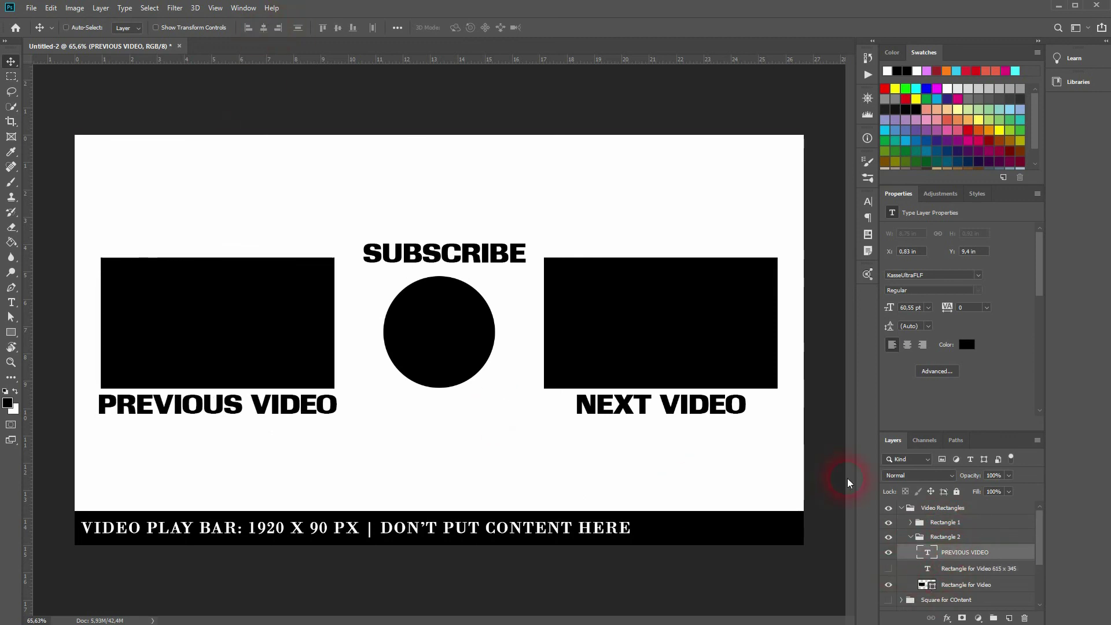
left_click(922, 509)
left_click(902, 508)
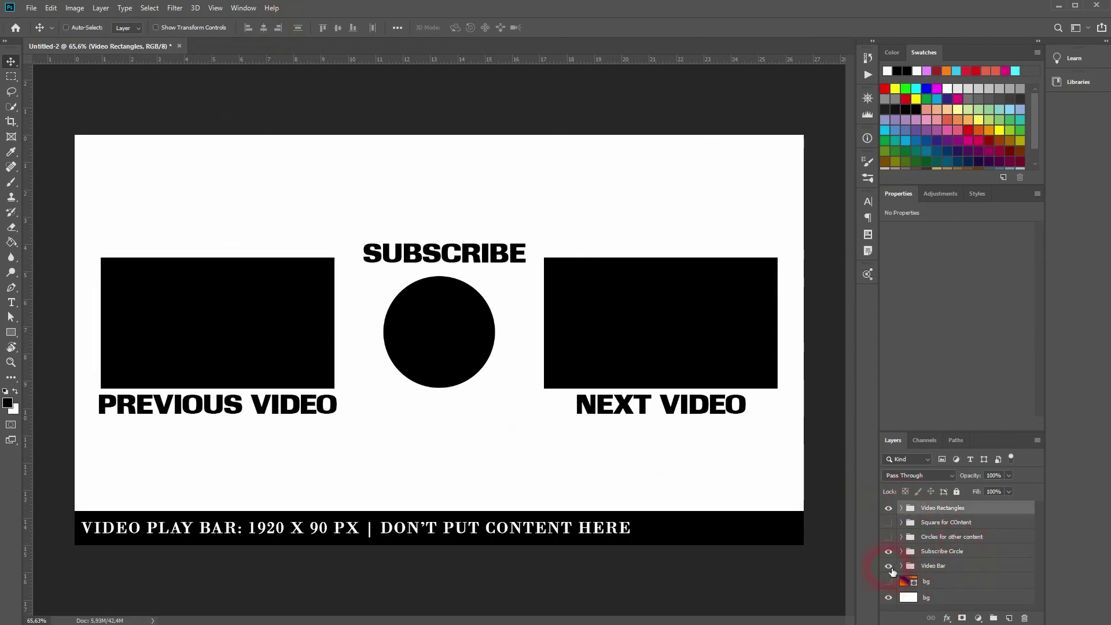